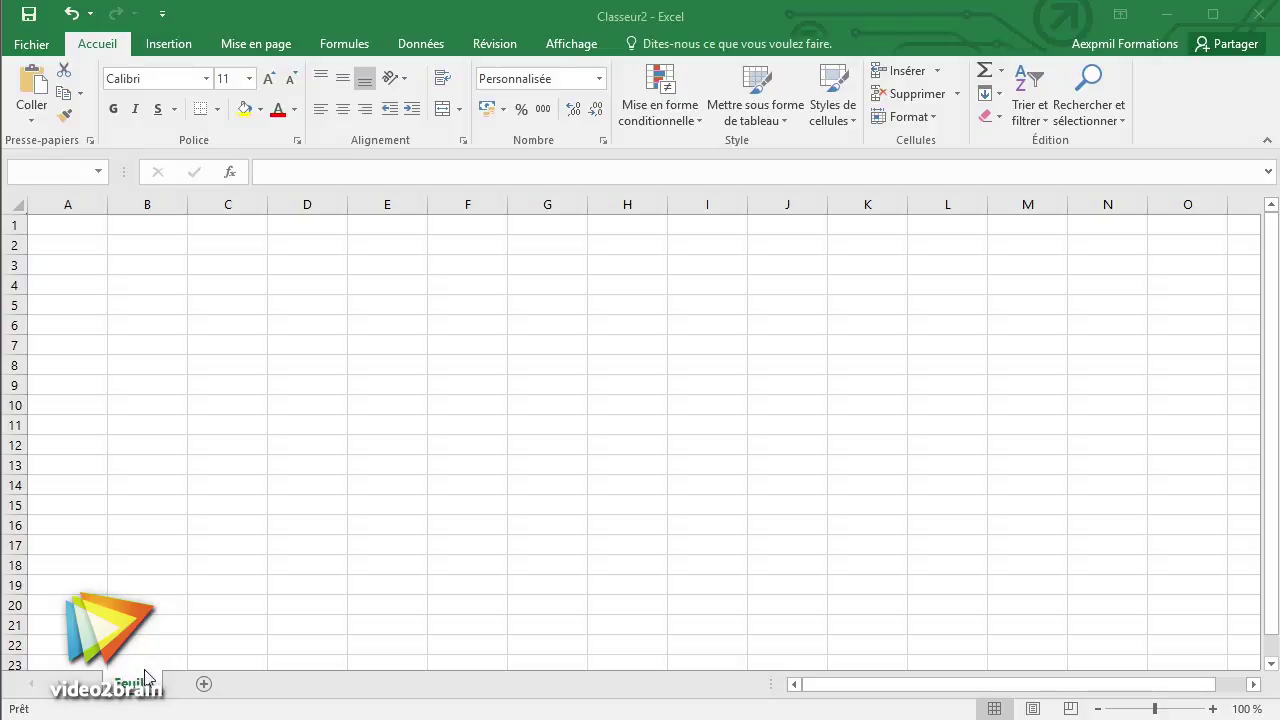
# - Insert four new blank sheets so the tabs run Feuil1 to Feuil5
pyautogui.click(203, 685)
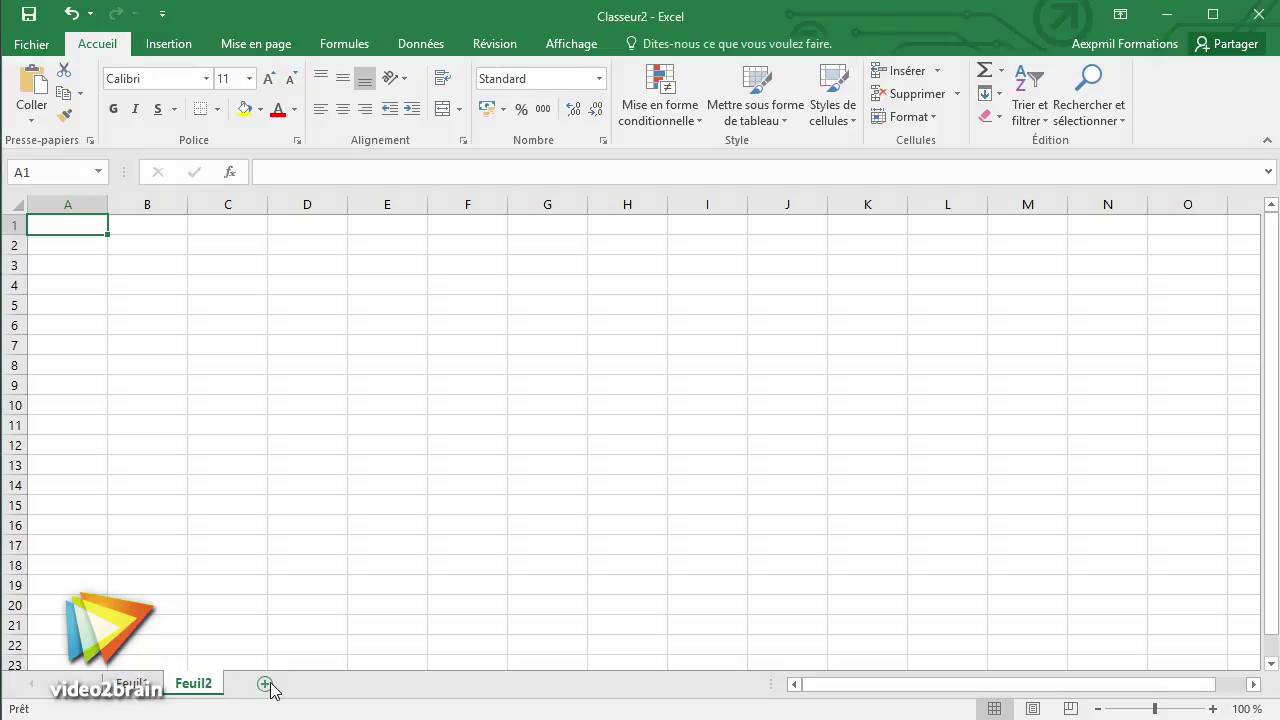
pyautogui.click(266, 686)
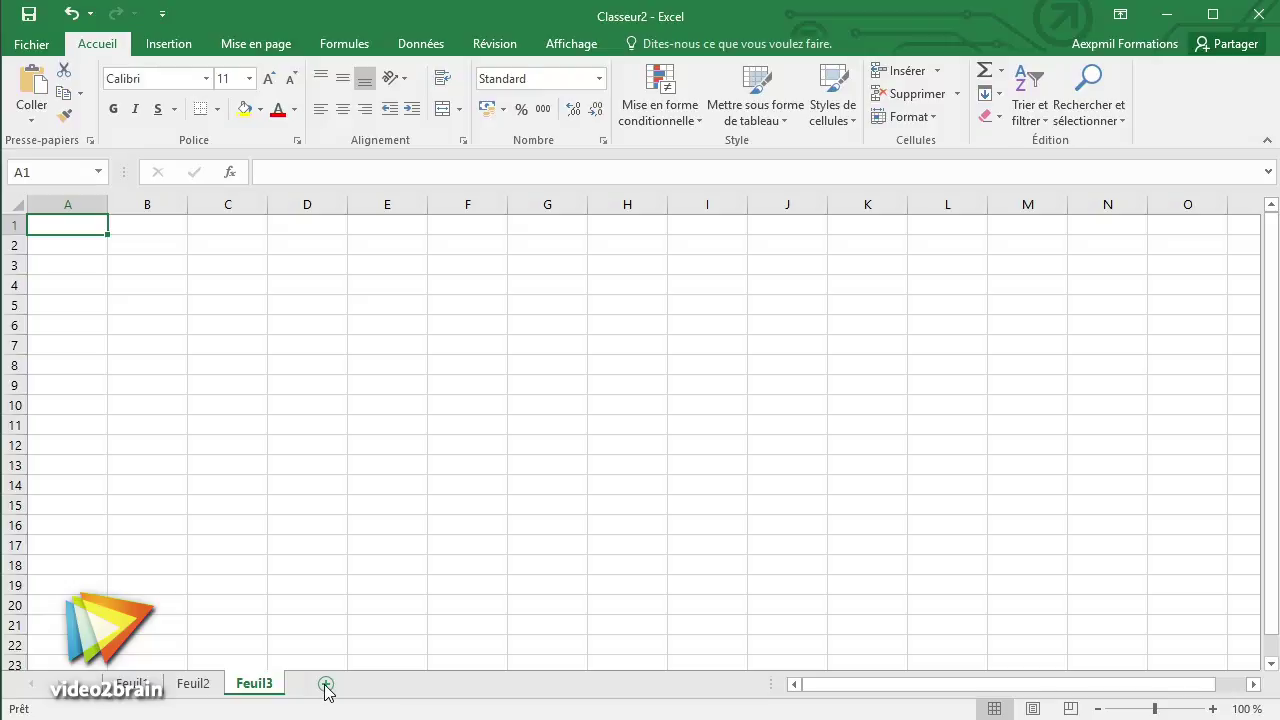
pyautogui.click(325, 685)
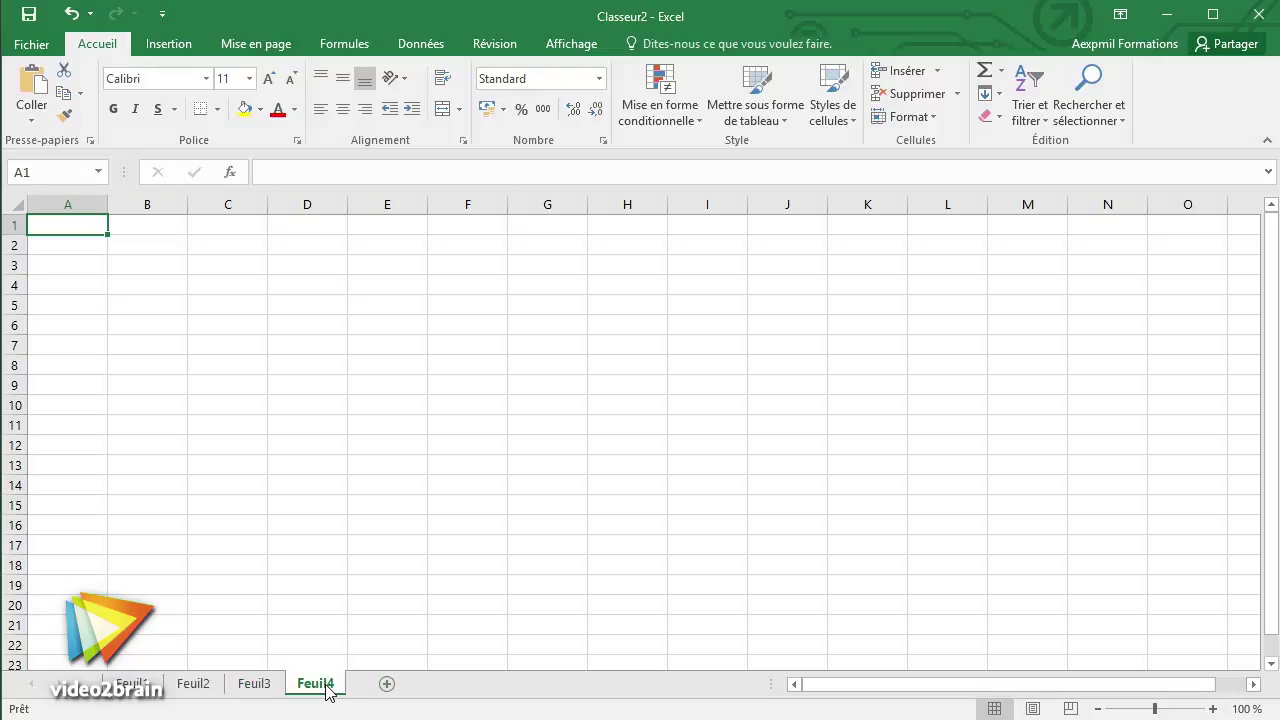
pyautogui.click(386, 684)
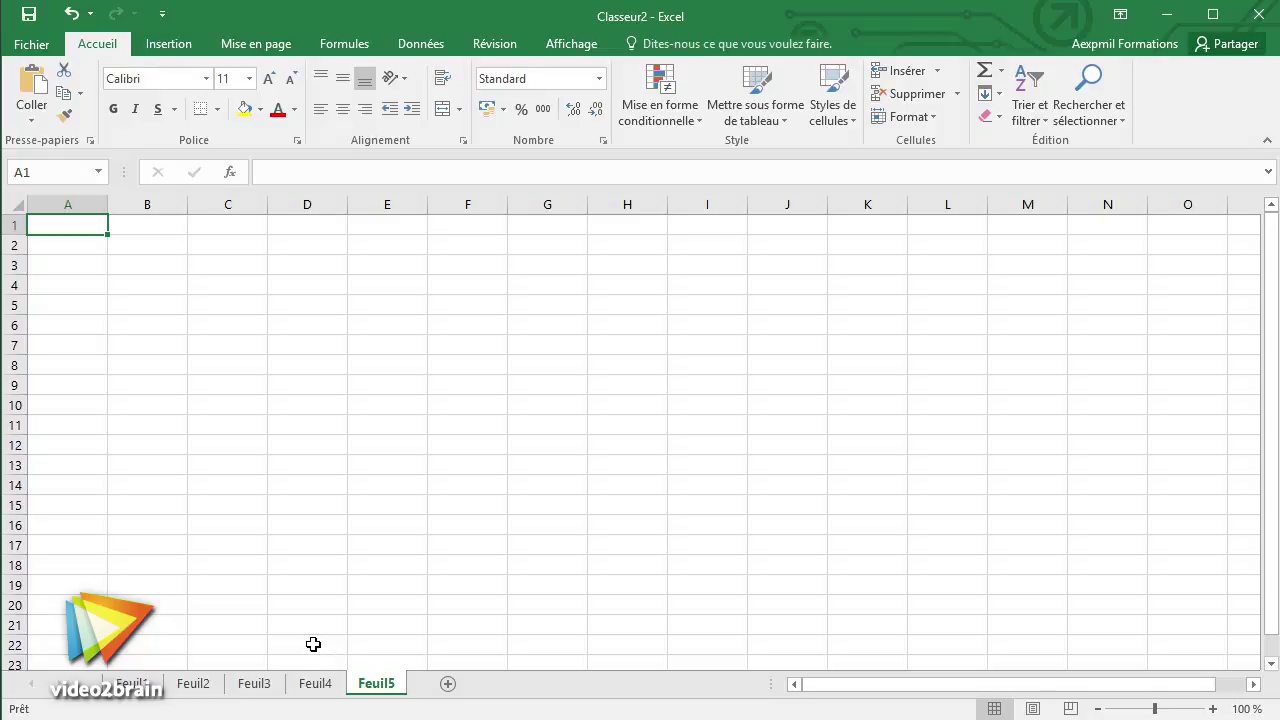
# - Rename tabs Feuil1–Feuil4 to Janvier, Février, Mars and Trimestre 1
pyautogui.click(133, 683)
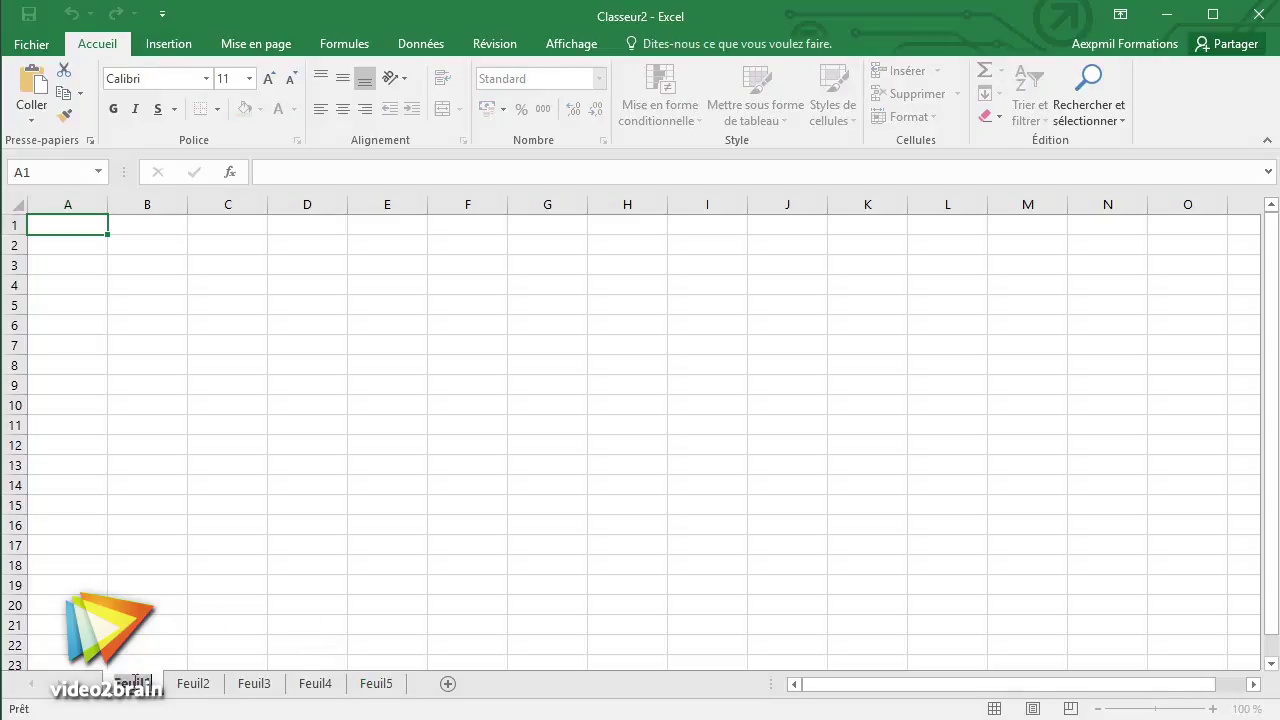
pyautogui.write('Janvier')
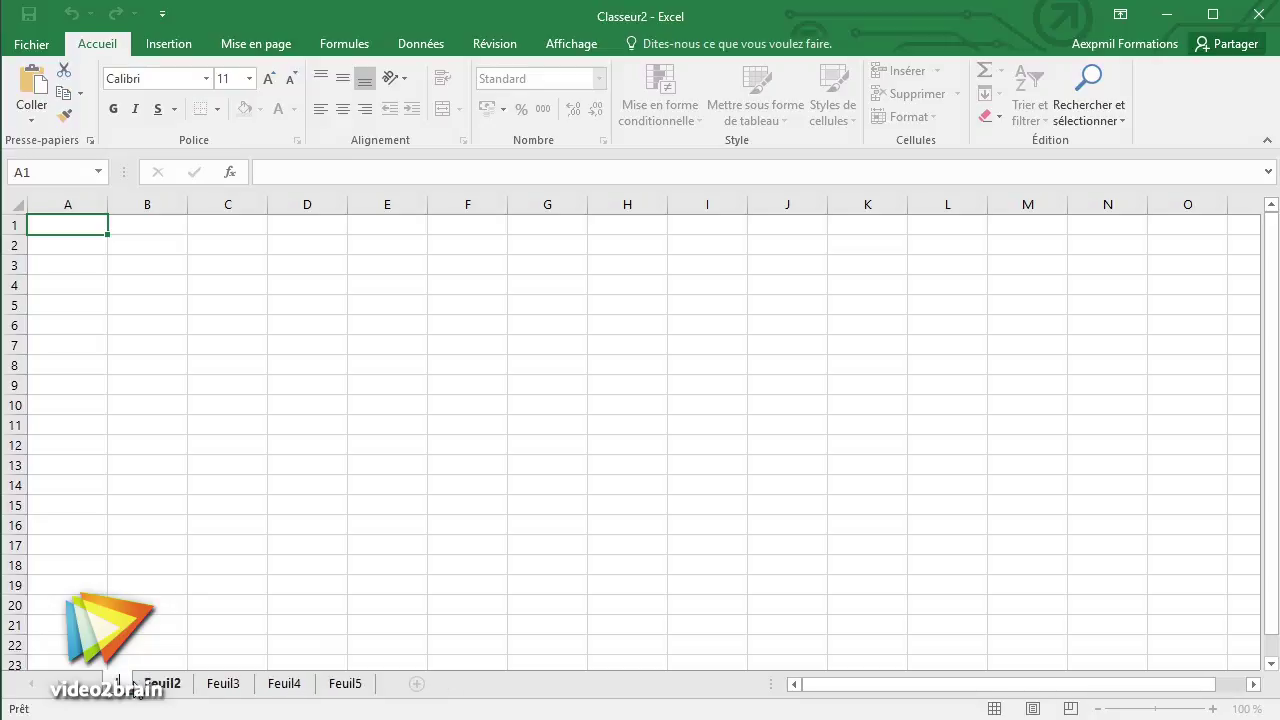
pyautogui.write('r')
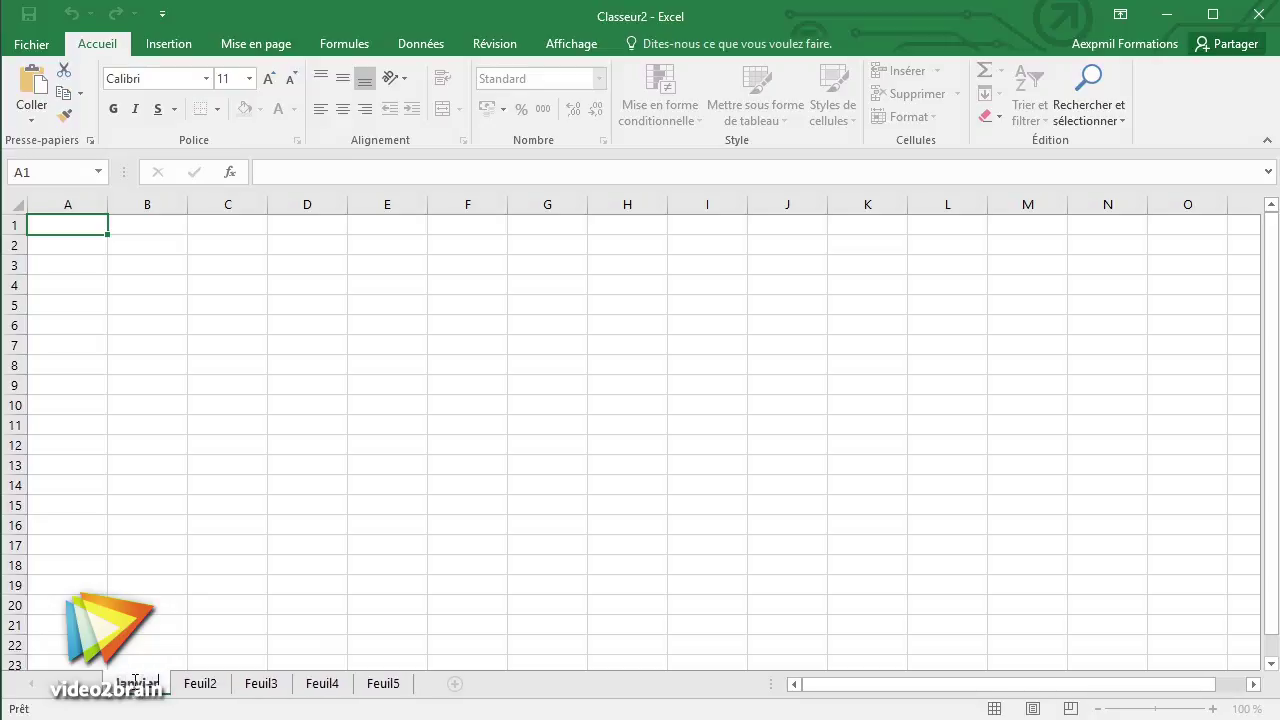
pyautogui.click(215, 687)
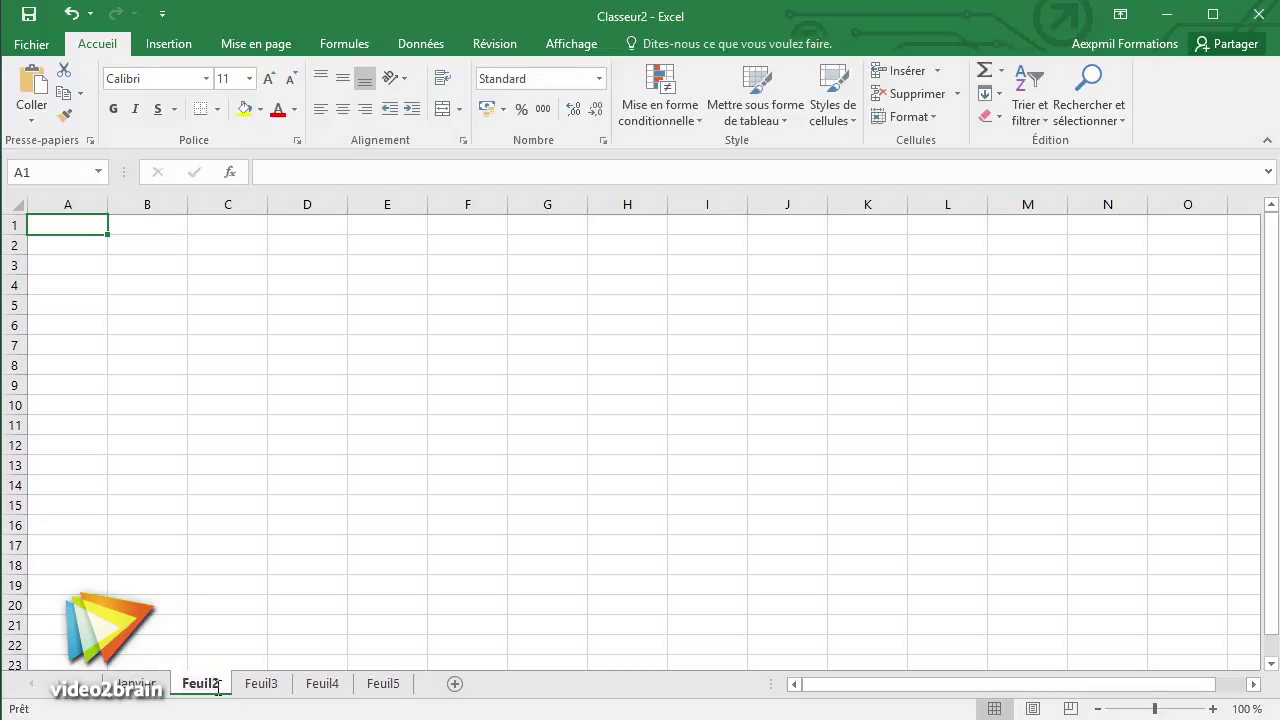
pyautogui.write('Février')
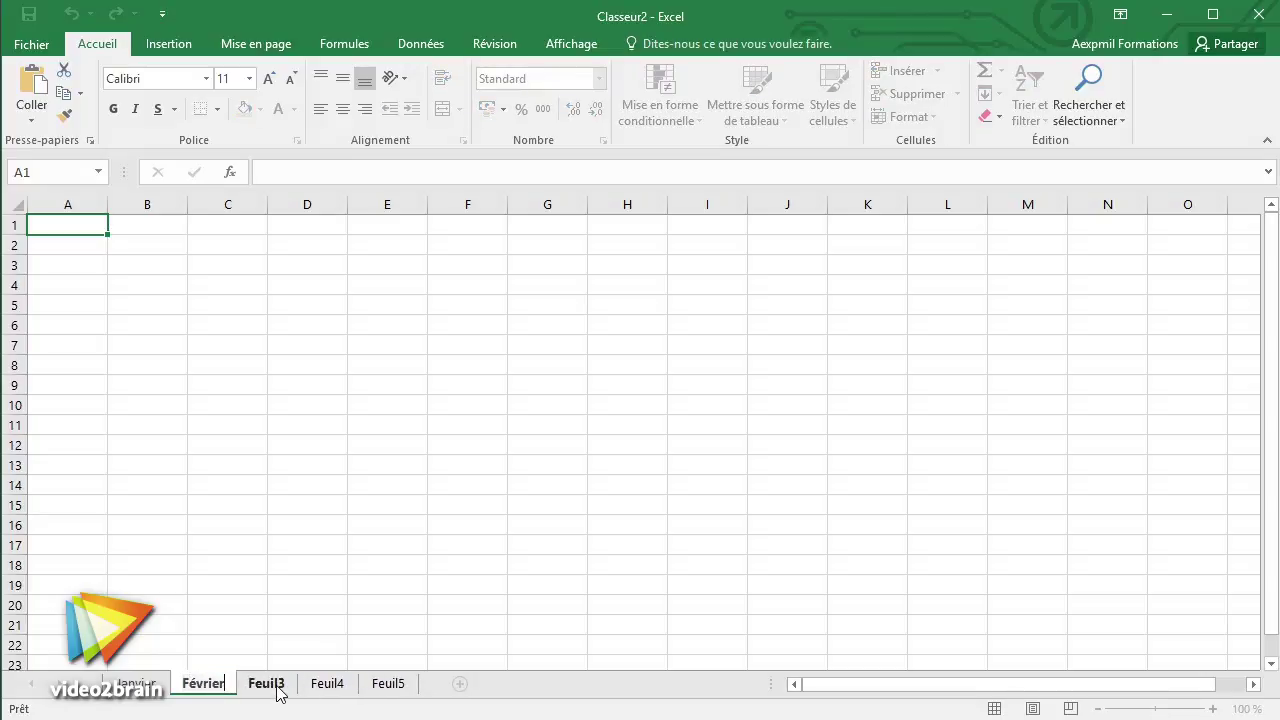
pyautogui.doubleClick(278, 685)
pyautogui.write('Mars')
pyautogui.press('Return')
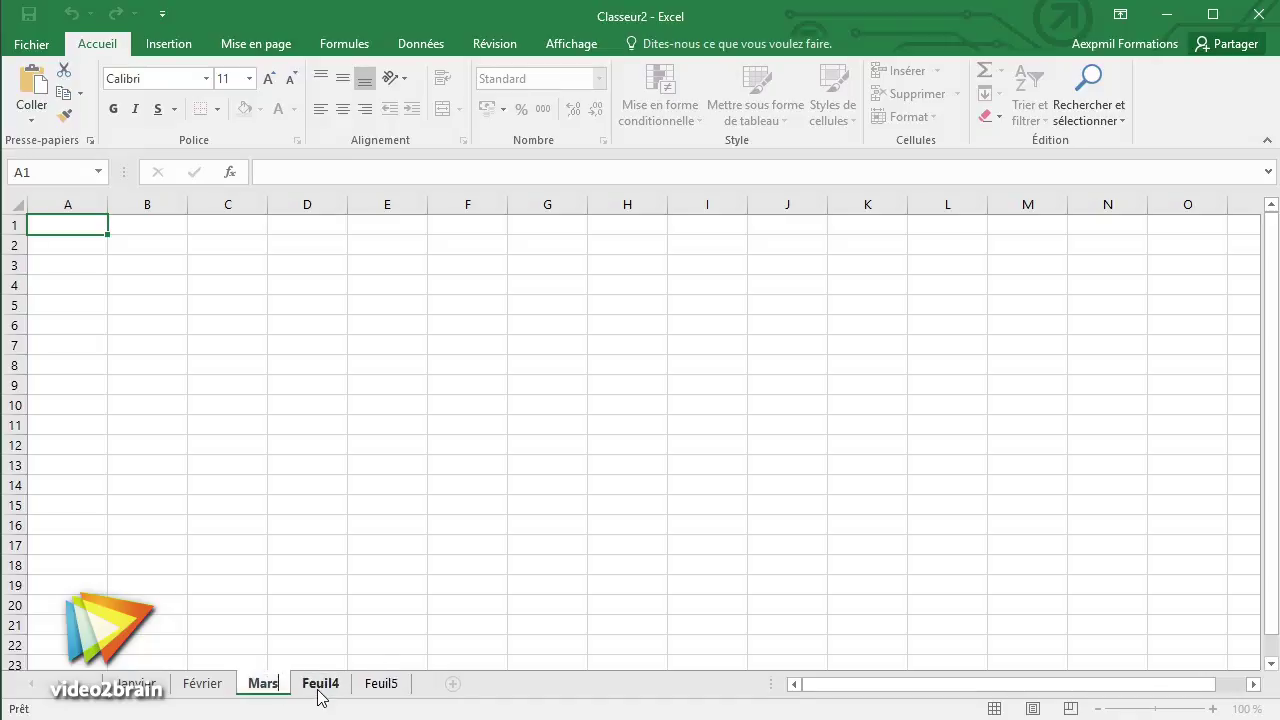
pyautogui.doubleClick(320, 687)
pyautogui.write('Trimestre ')
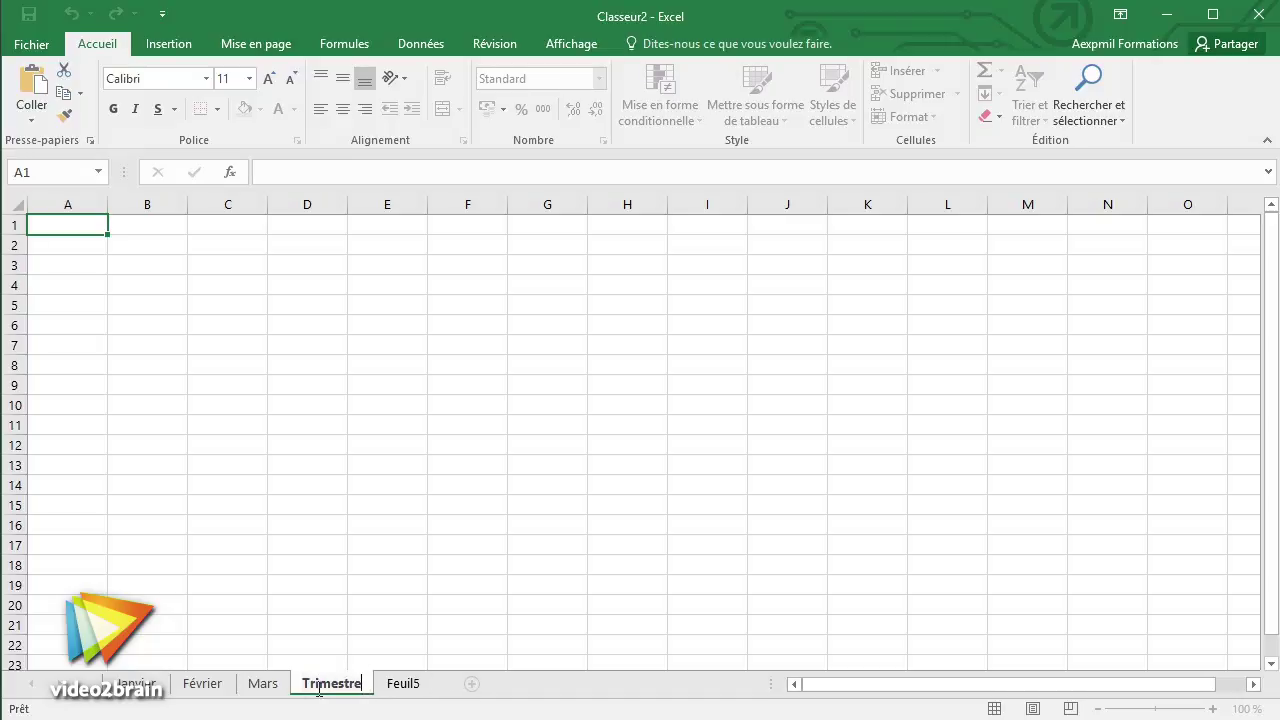
pyautogui.write('1')
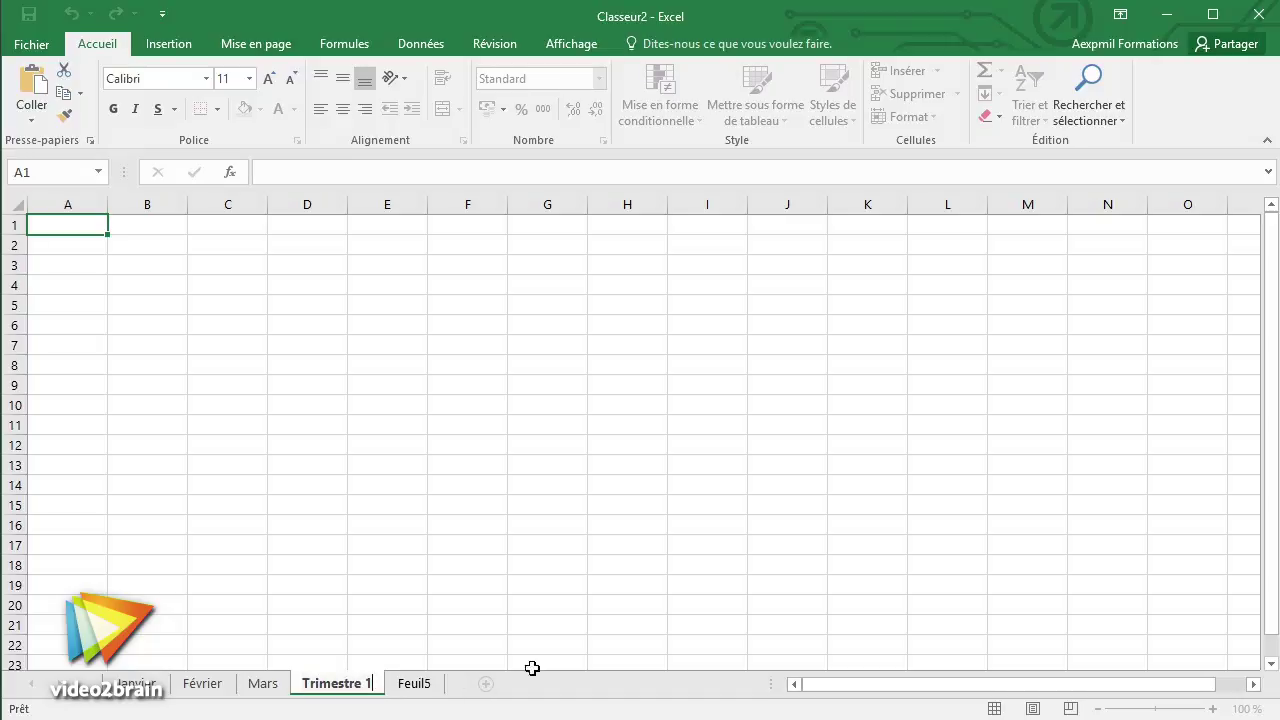
pyautogui.click(566, 689)
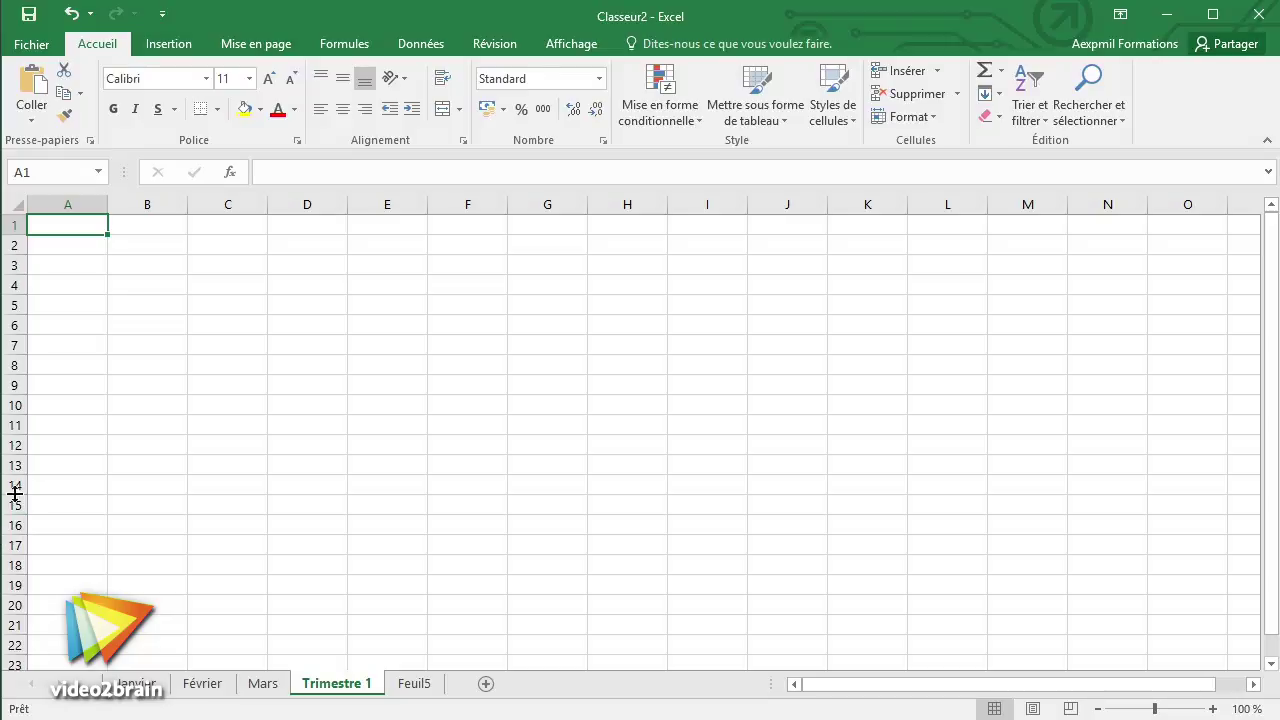
pyautogui.click(138, 683)
pyautogui.keyDown('ctrl'); pyautogui.click(192, 686); pyautogui.keyUp('ctrl')
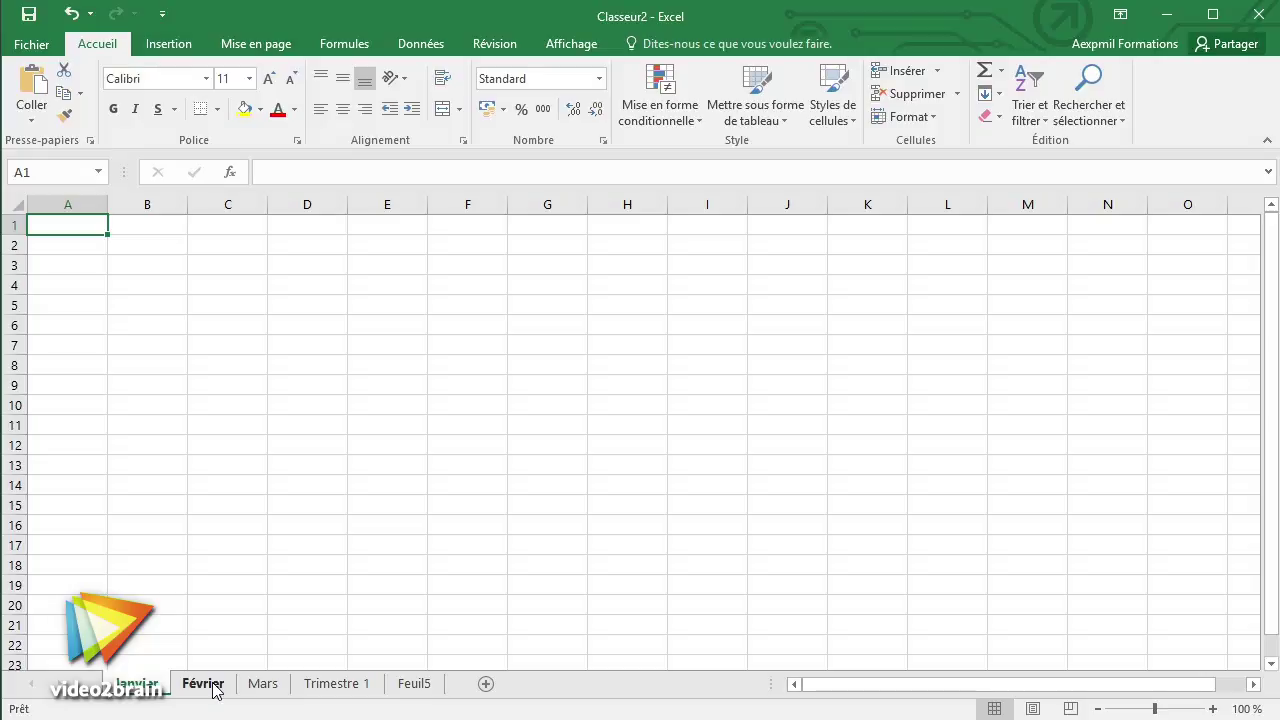
pyautogui.keyDown('ctrl'); pyautogui.click(214, 688); pyautogui.keyUp('ctrl')
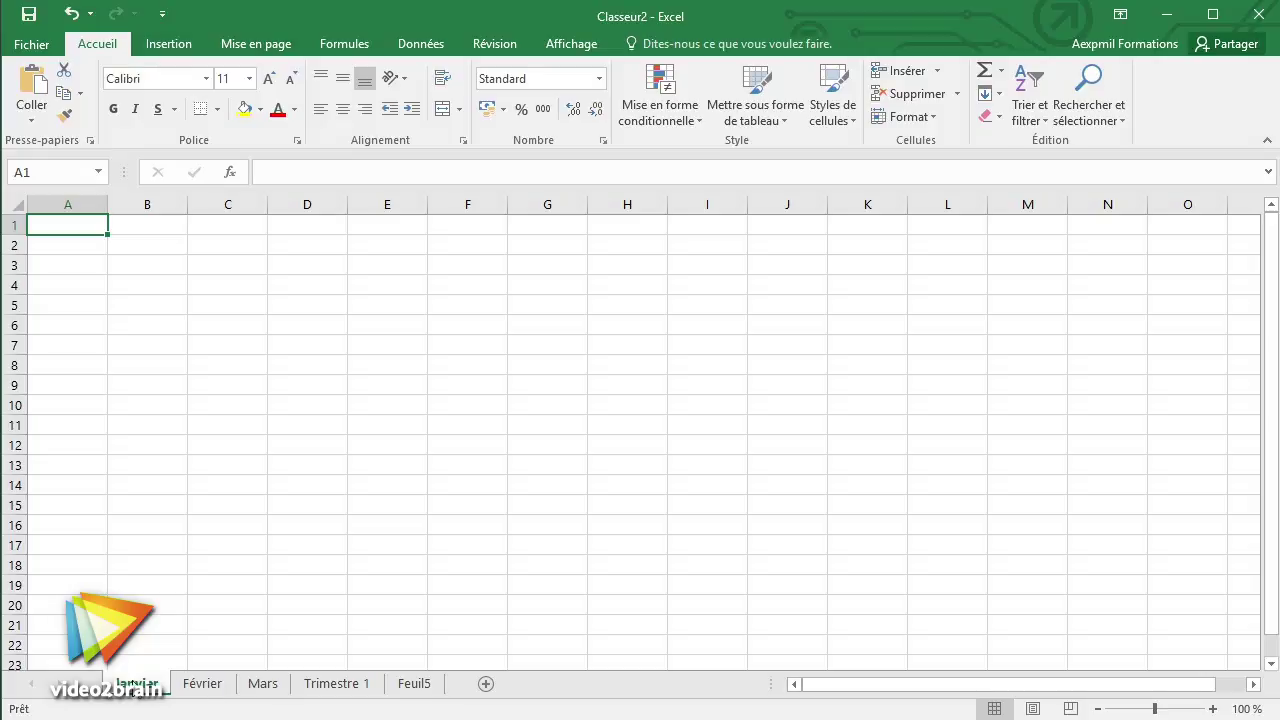
pyautogui.click(200, 686)
pyautogui.click(263, 686)
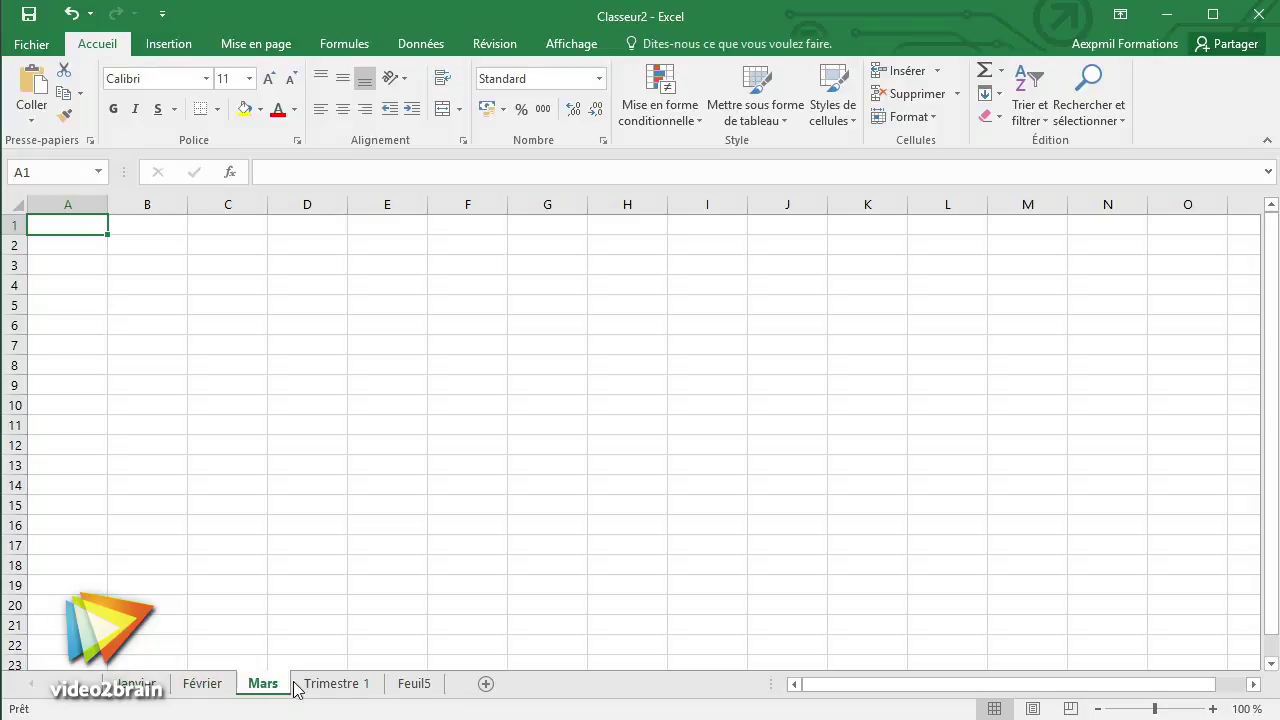
pyautogui.click(330, 686)
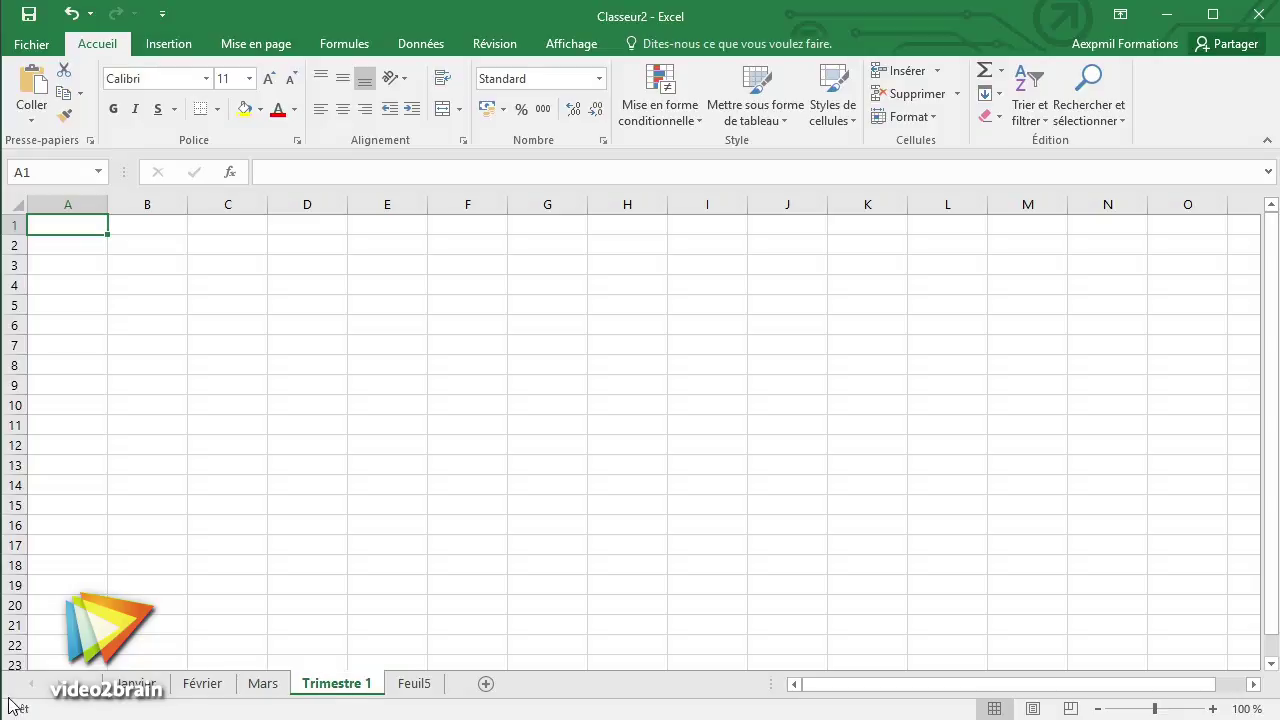
pyautogui.click(139, 690)
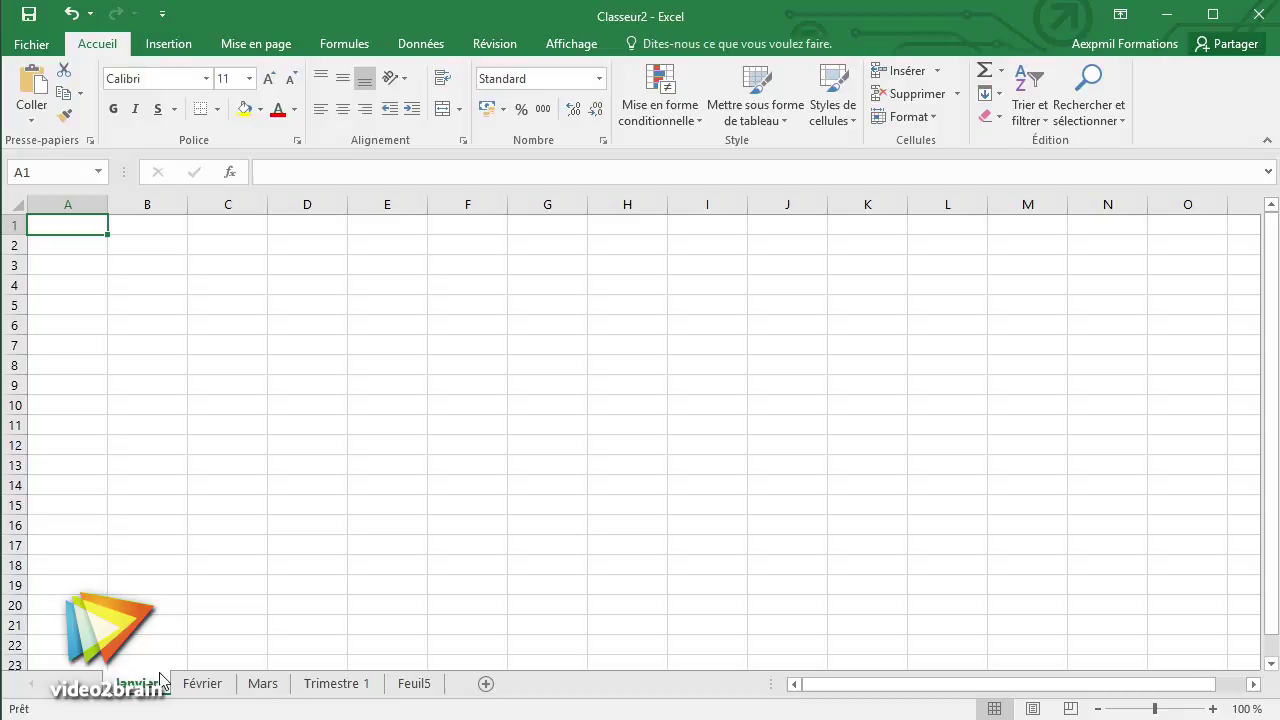
pyautogui.click(213, 688)
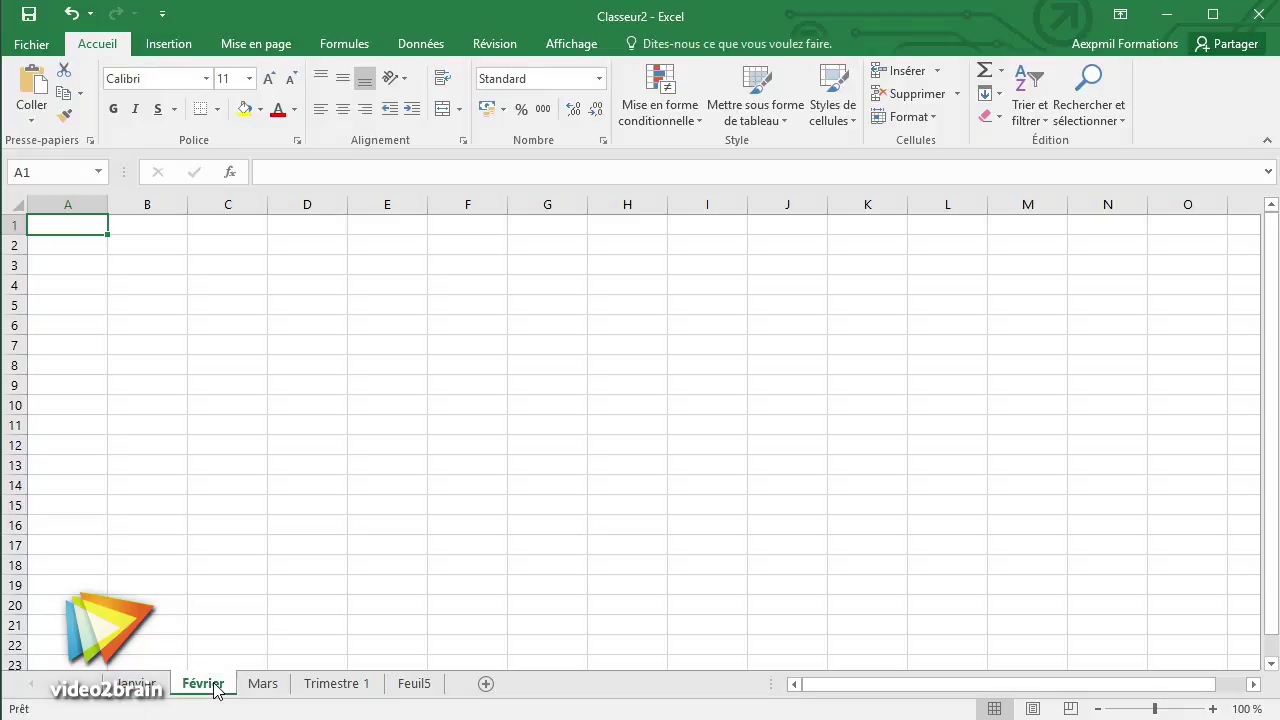
pyautogui.click(263, 688)
pyautogui.click(330, 688)
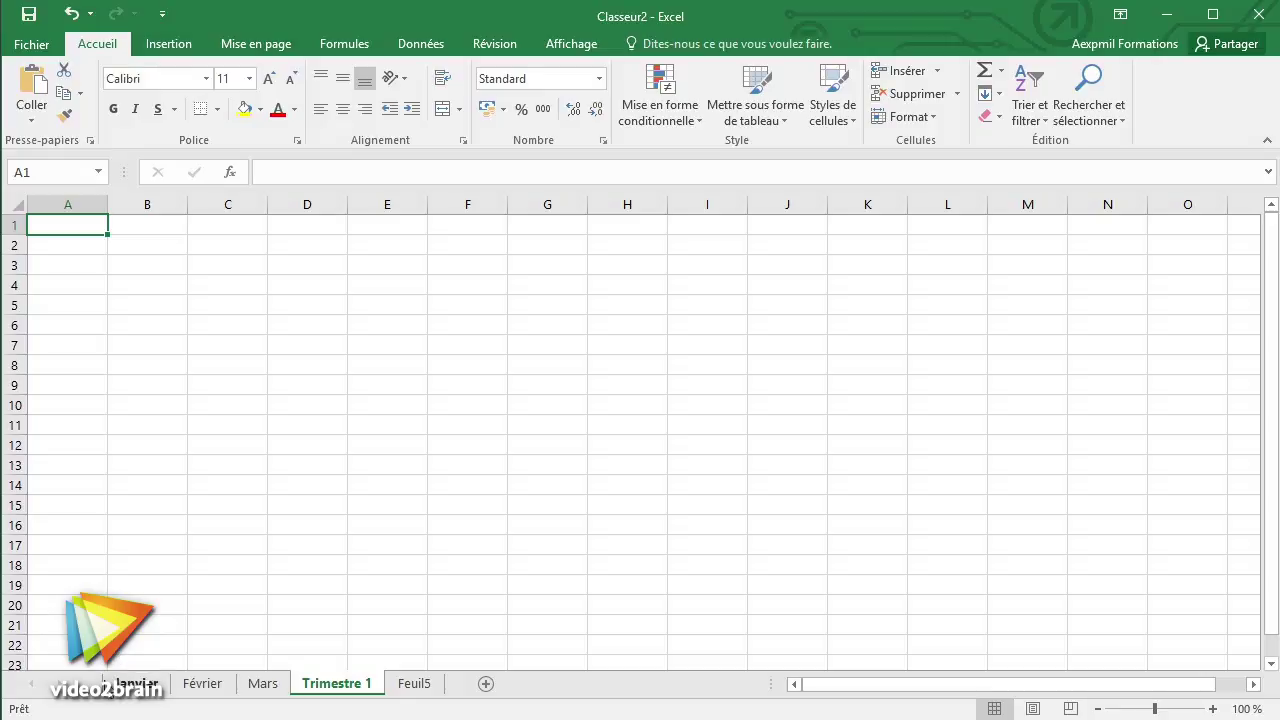
pyautogui.click(125, 684)
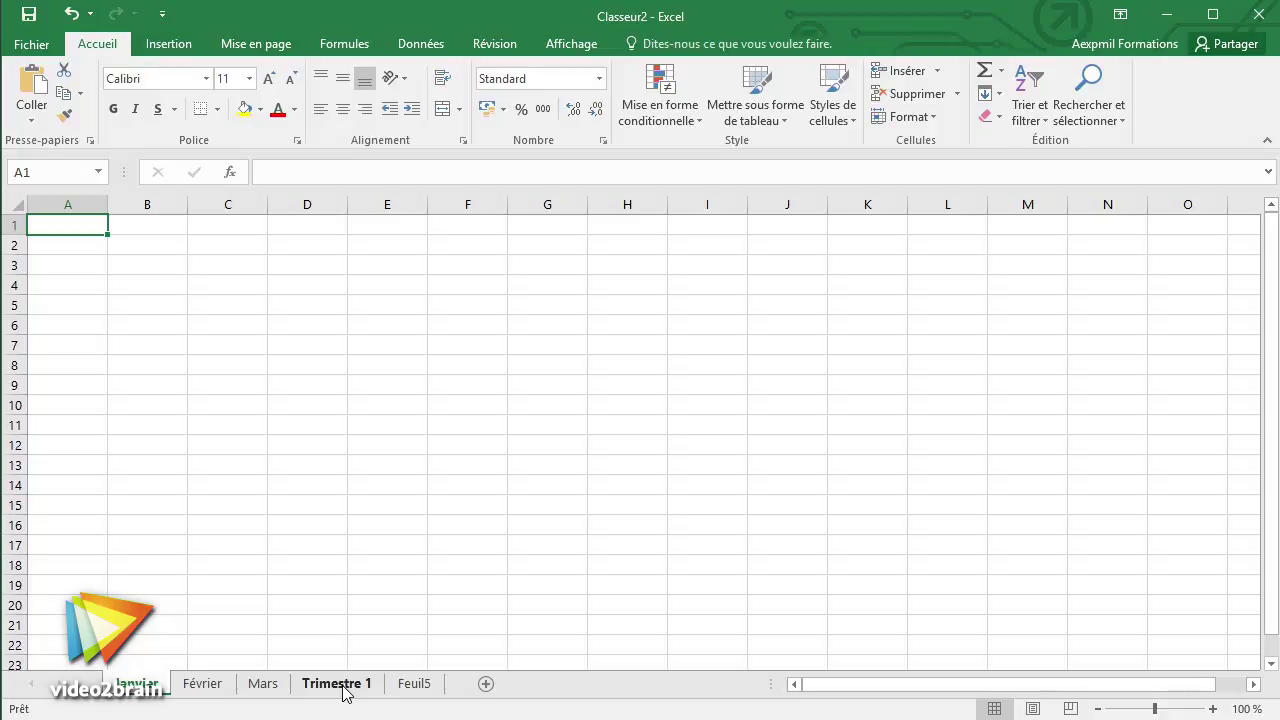
pyautogui.keyDown('shift'); pyautogui.click(336, 684); pyautogui.keyUp('shift')
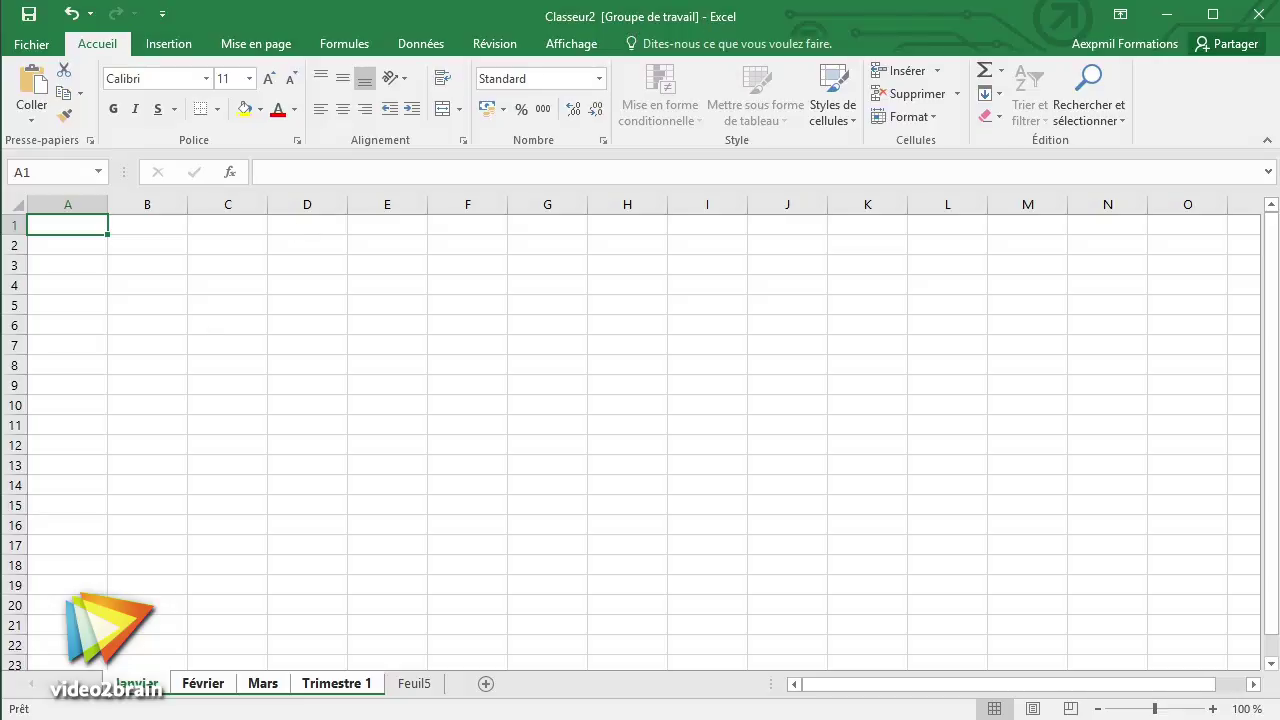
pyautogui.click(410, 684)
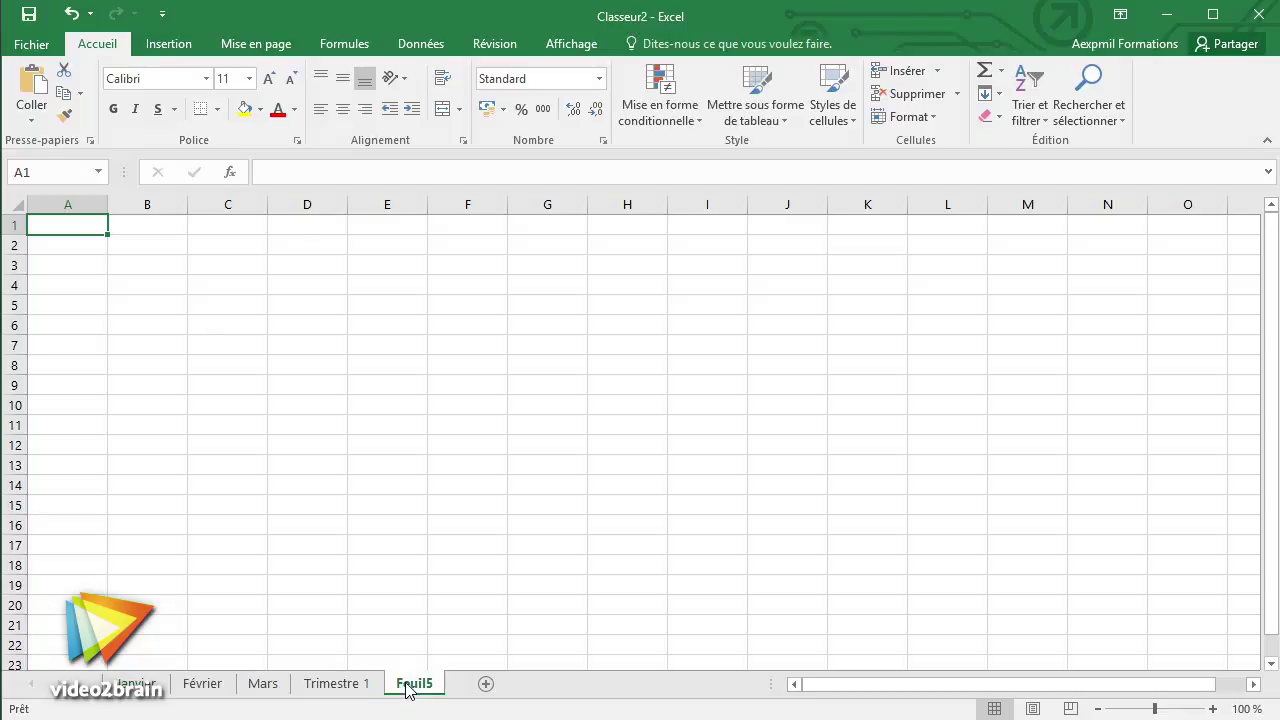
pyautogui.click(140, 684)
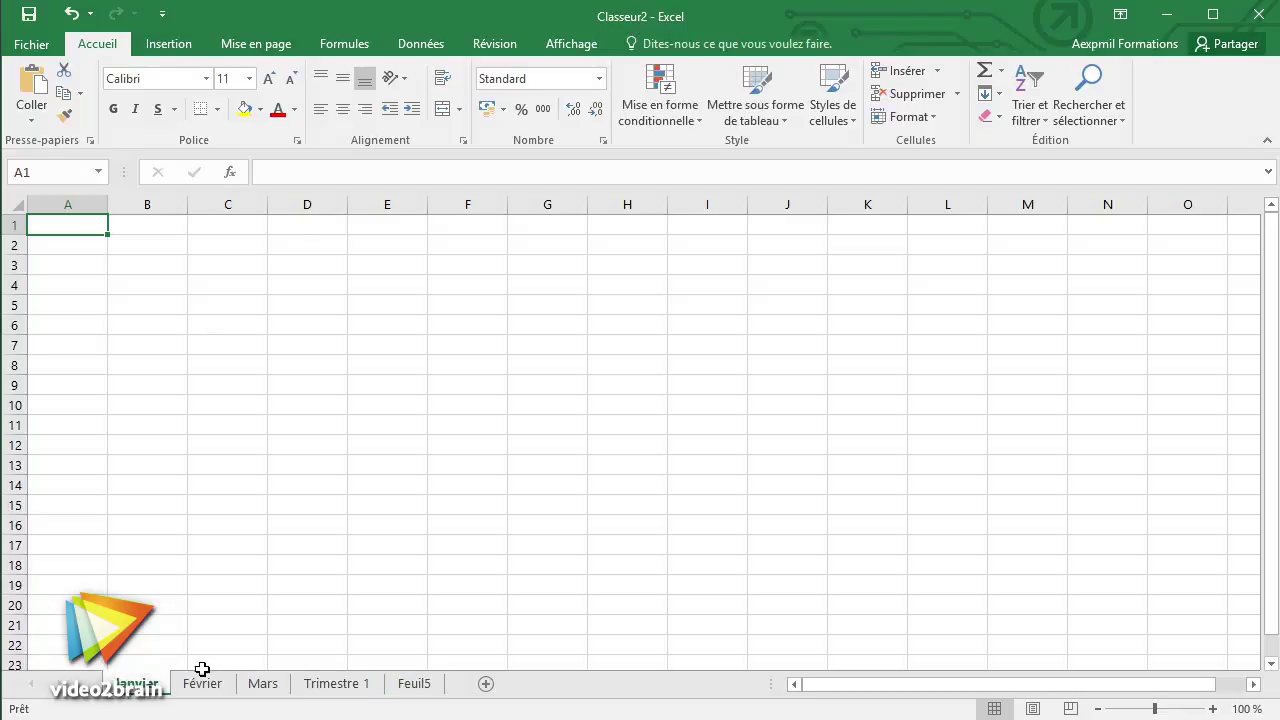
pyautogui.click(203, 684)
pyautogui.click(265, 685)
pyautogui.click(355, 688)
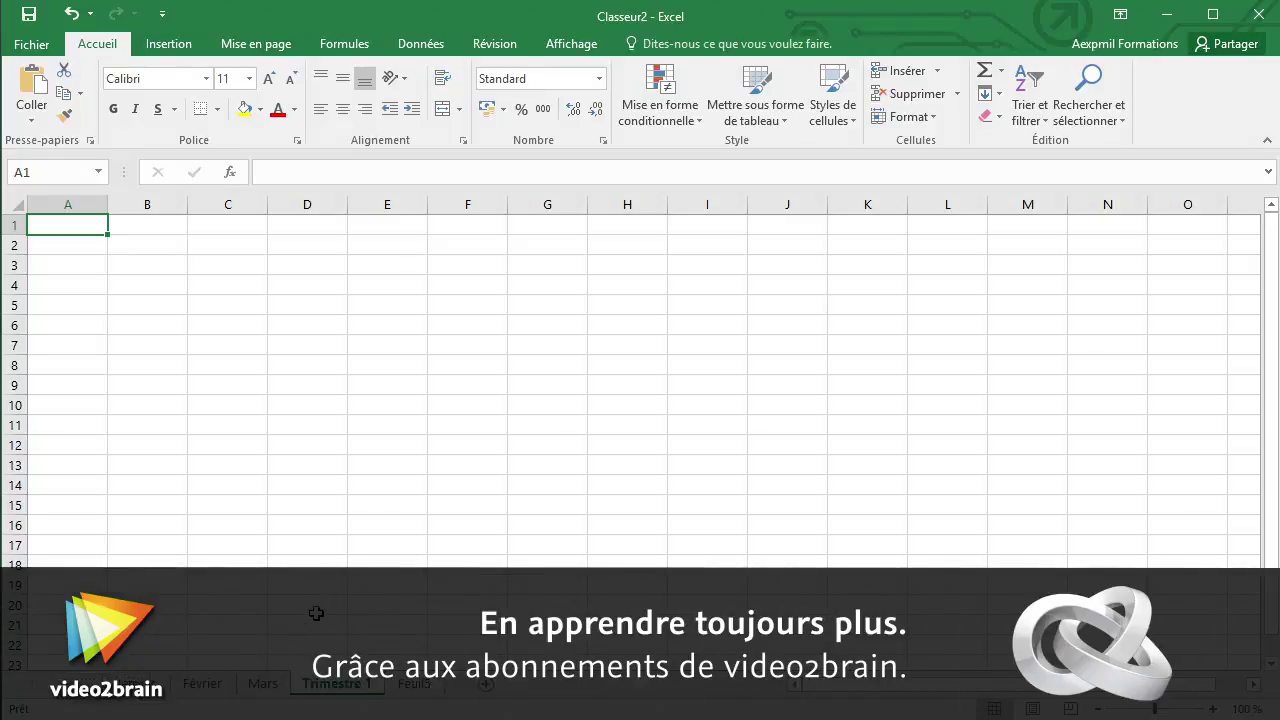
# - Show the Janvier sheet
pyautogui.click(140, 684)
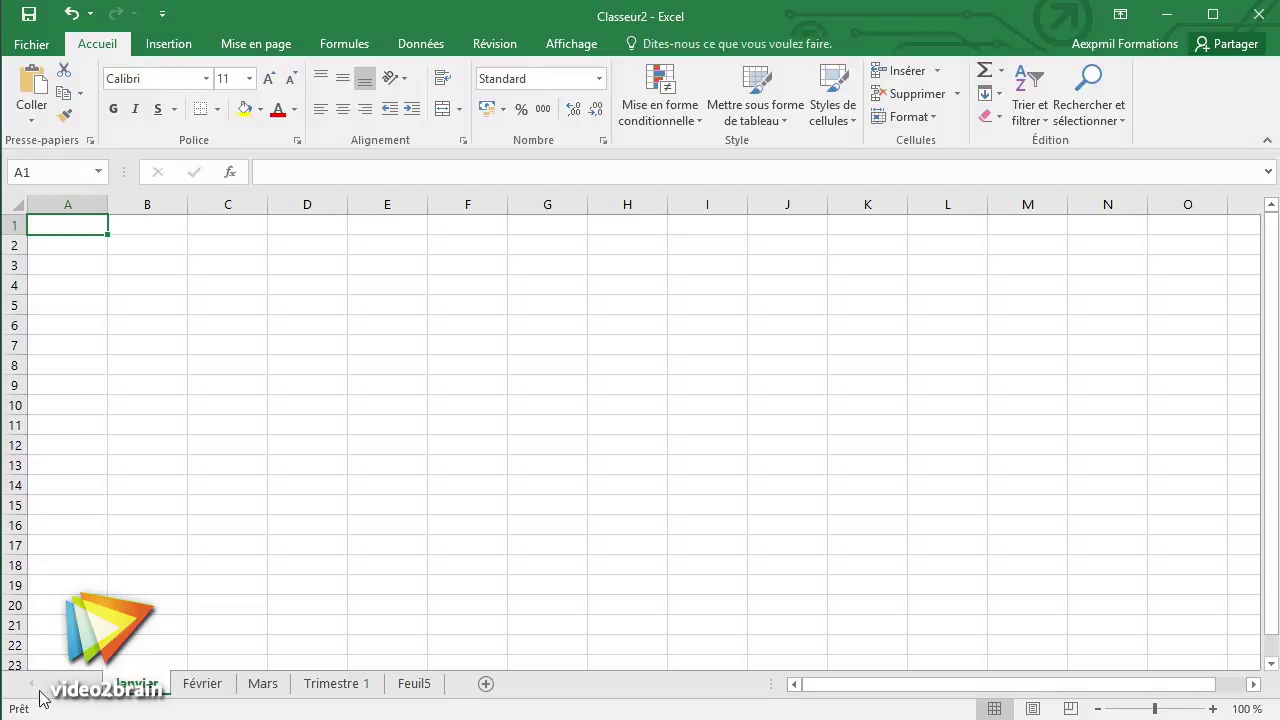
# - Group sheets Janvier through Trimestre 1, leaving Feuil5 outside the group
pyautogui.keyDown('ctrl'); pyautogui.click(262, 688); pyautogui.keyUp('ctrl')
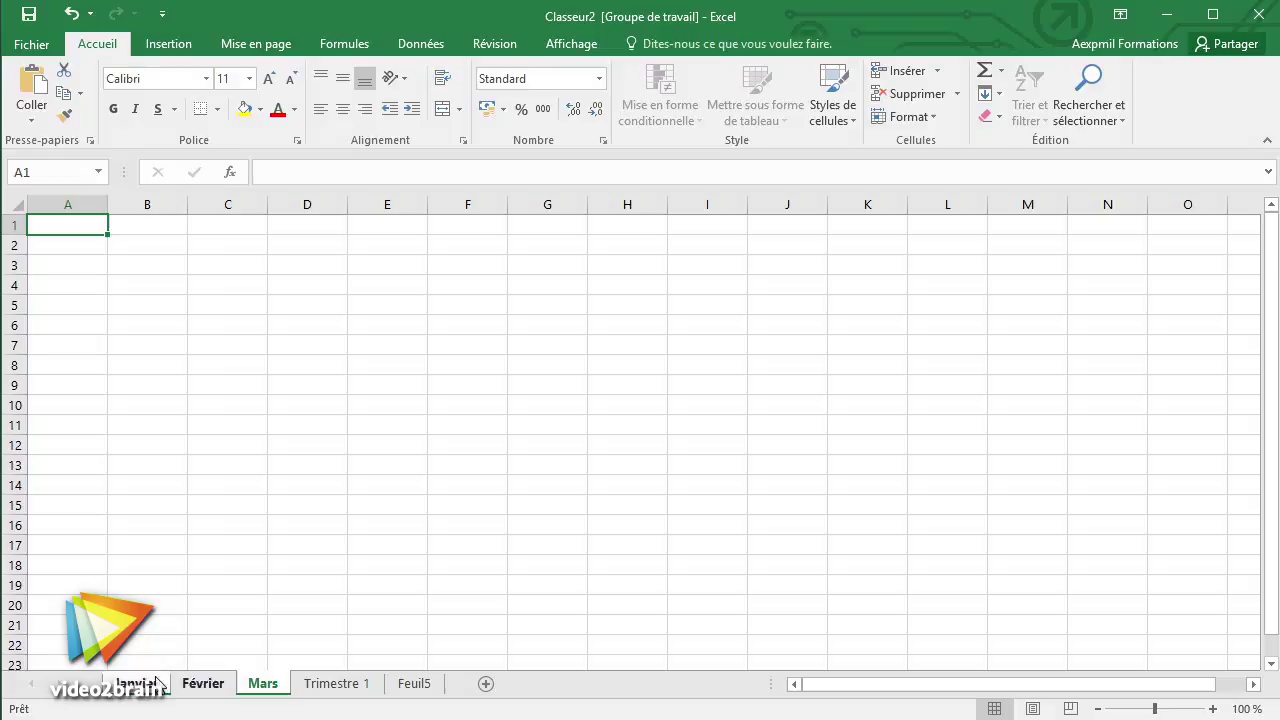
pyautogui.click(265, 685)
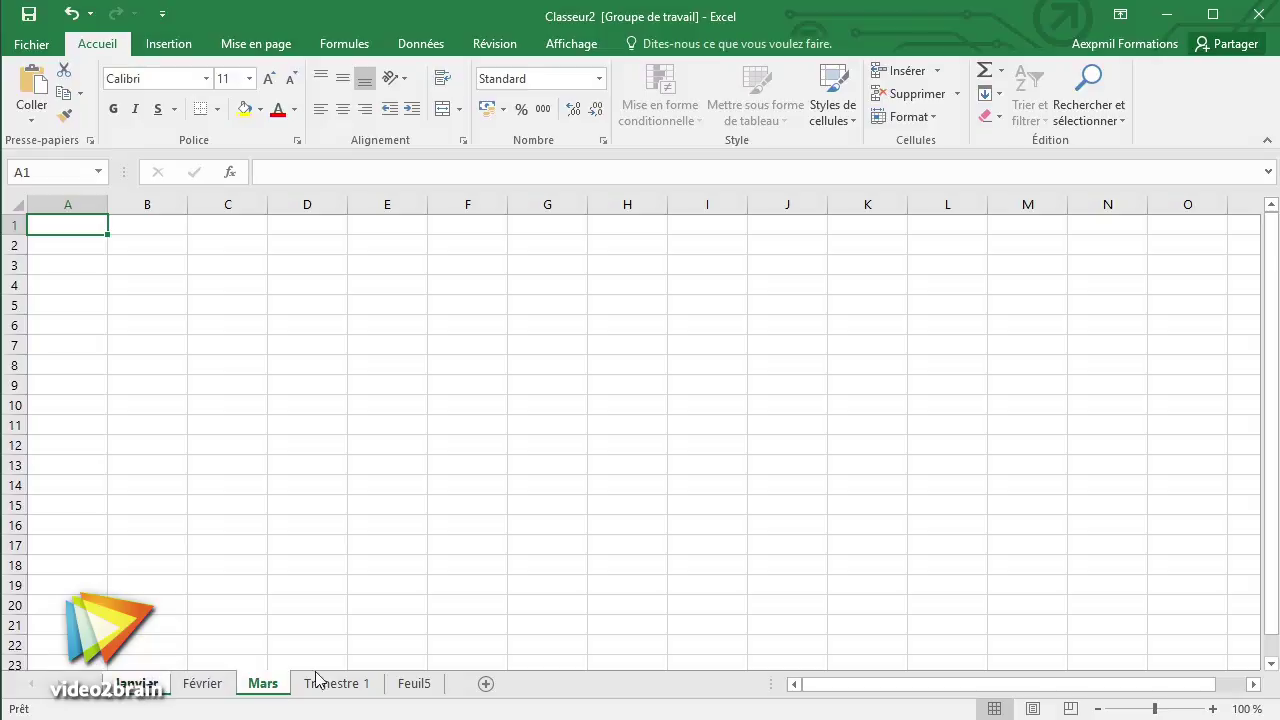
pyautogui.keyDown('ctrl'); pyautogui.click(445, 681); pyautogui.keyUp('ctrl')
pyautogui.click(418, 688)
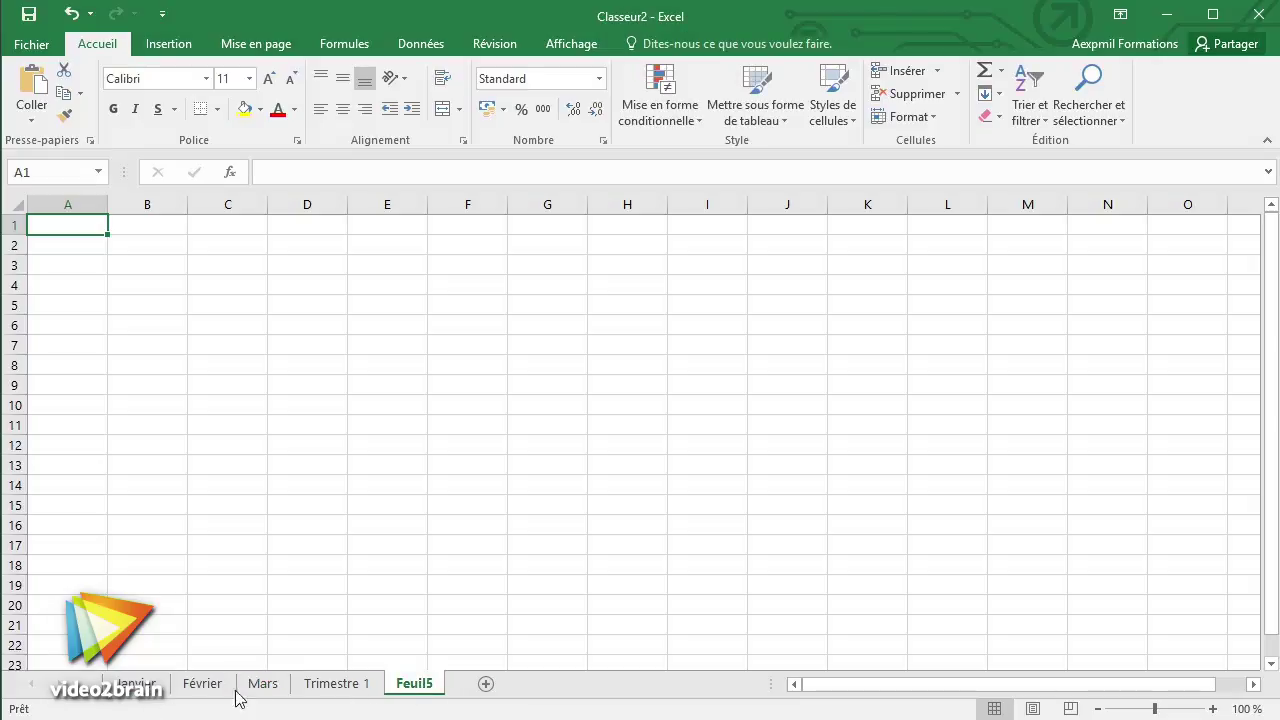
pyautogui.click(130, 688)
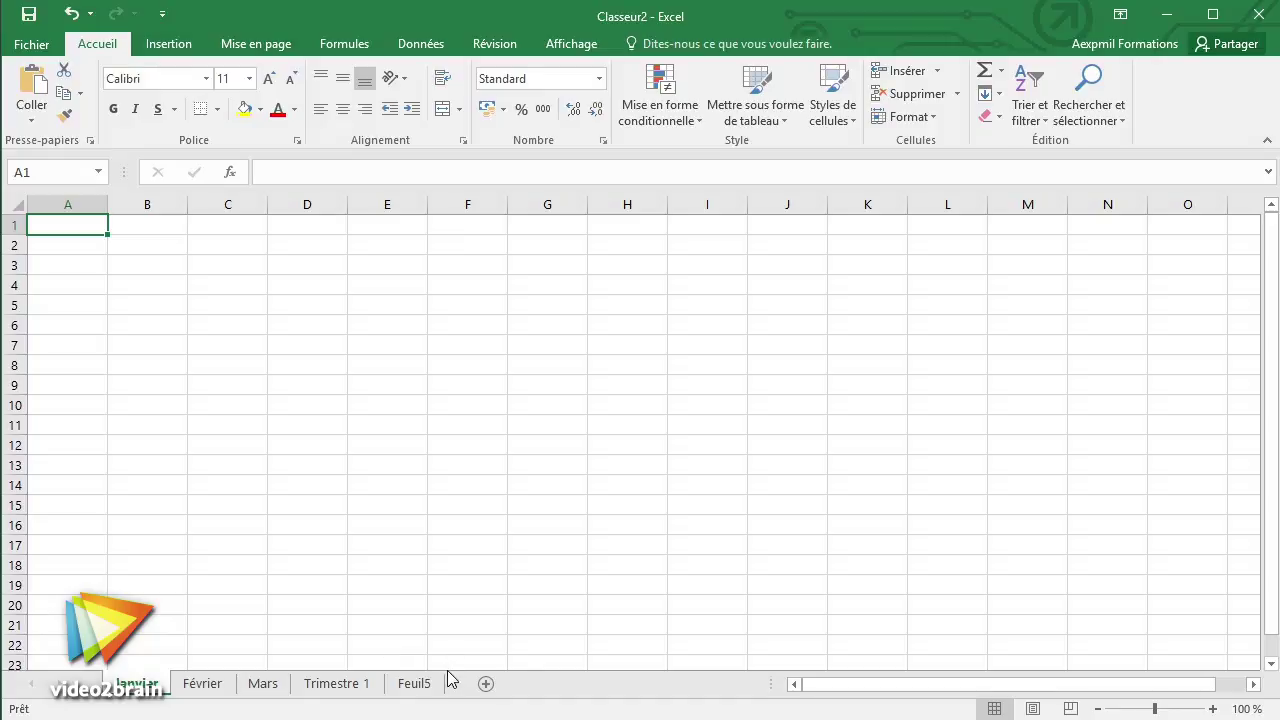
pyautogui.keyDown('shift'); pyautogui.click(350, 685); pyautogui.keyUp('shift')
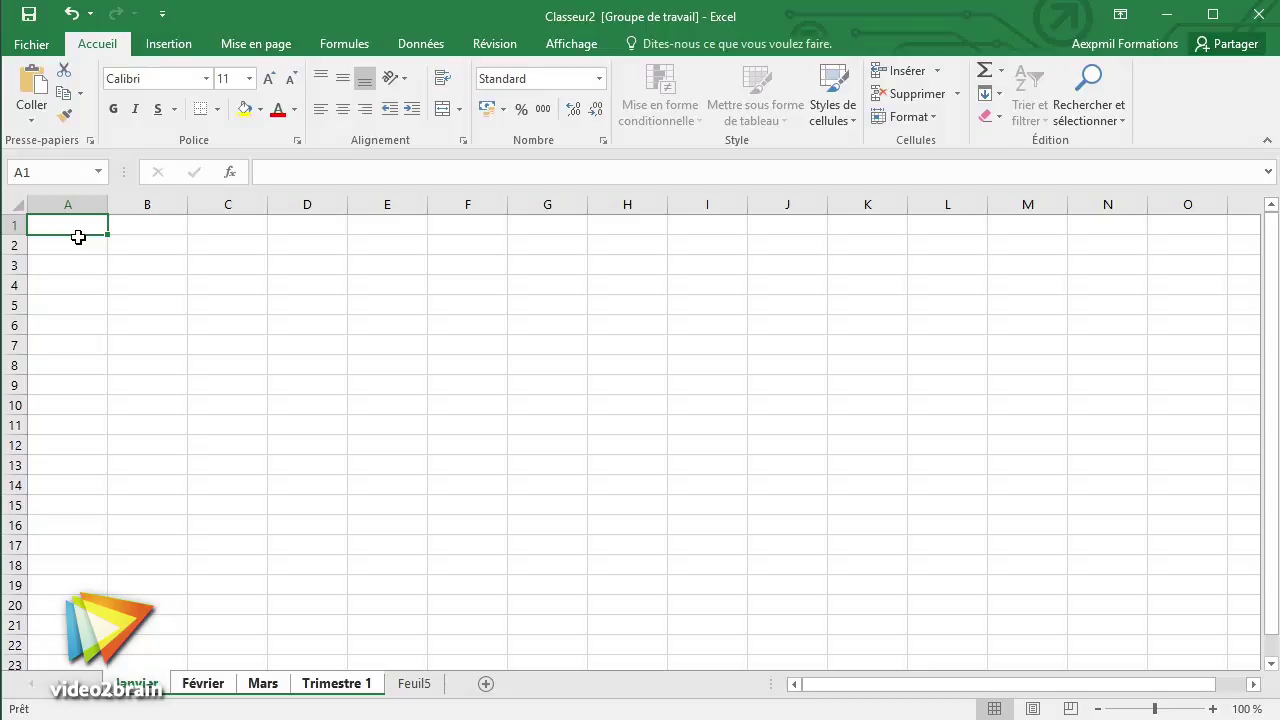
# - Enter Magasins in A1 and Paris in A2
pyautogui.write('Dé')
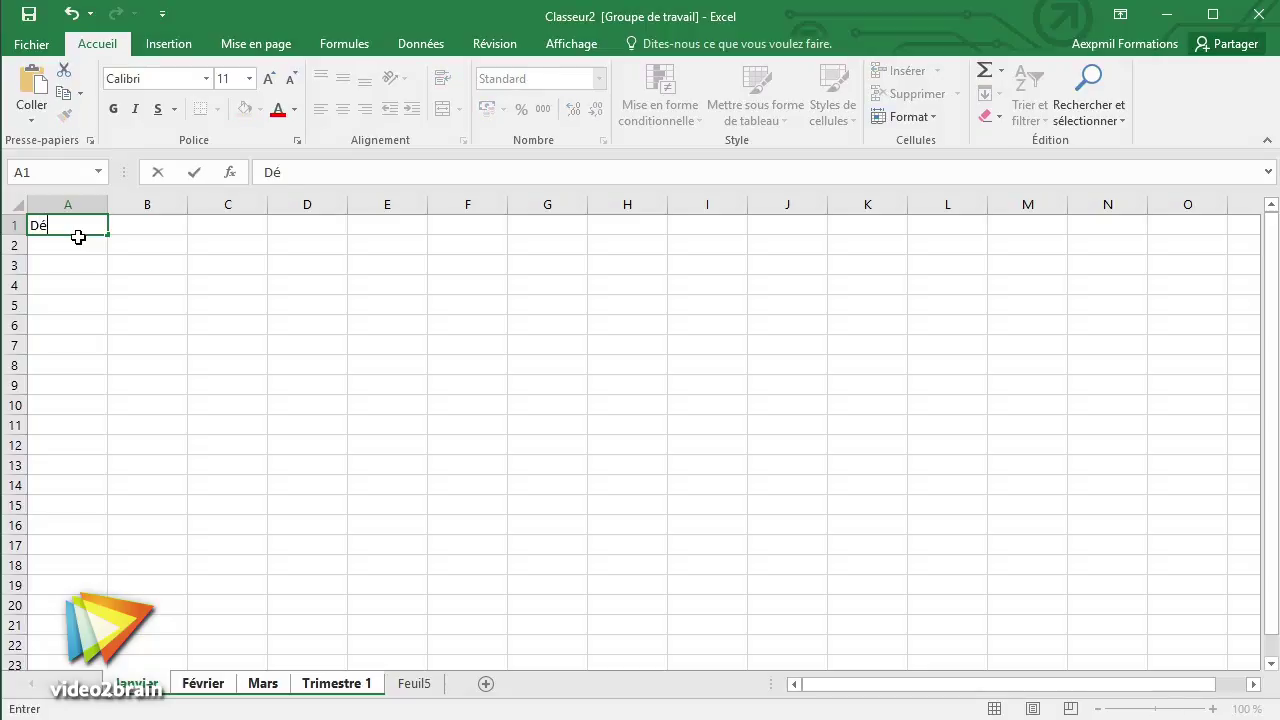
pyautogui.press('BackSpace')
pyautogui.press('BackSpace')
pyautogui.press('BackSpace')
pyautogui.write('M')
pyautogui.click(78, 237)
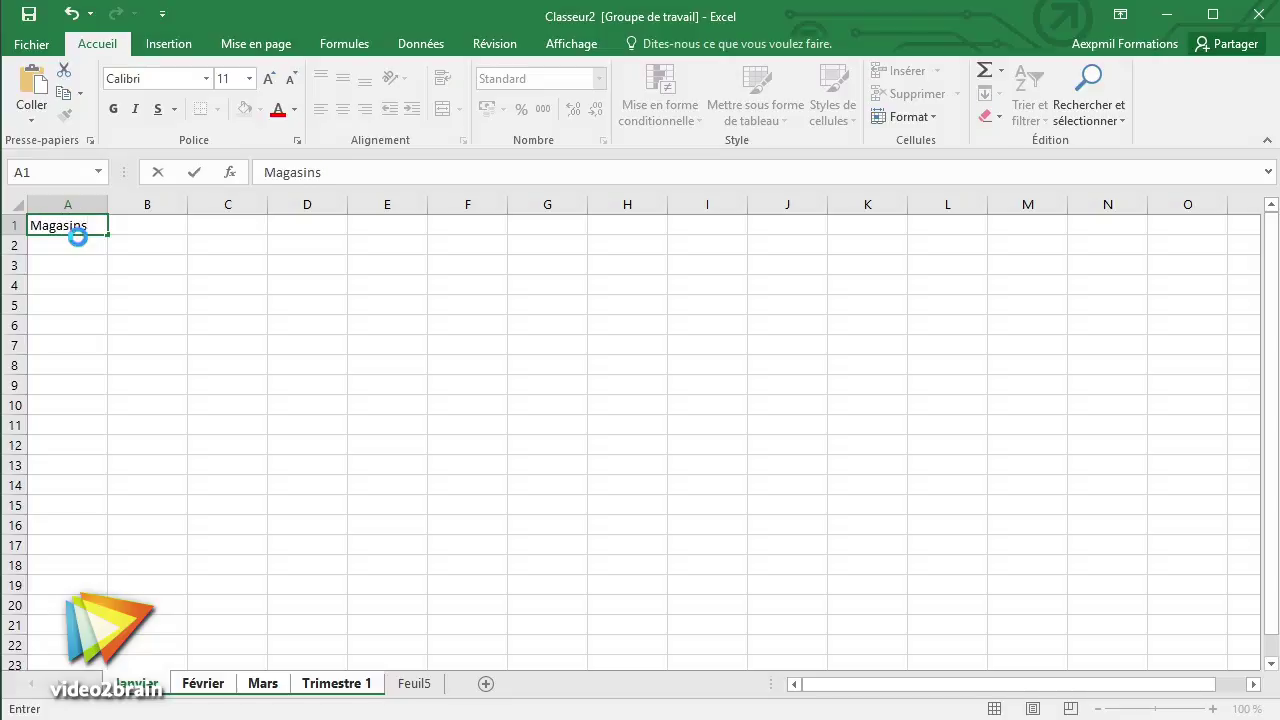
pyautogui.write('Par')
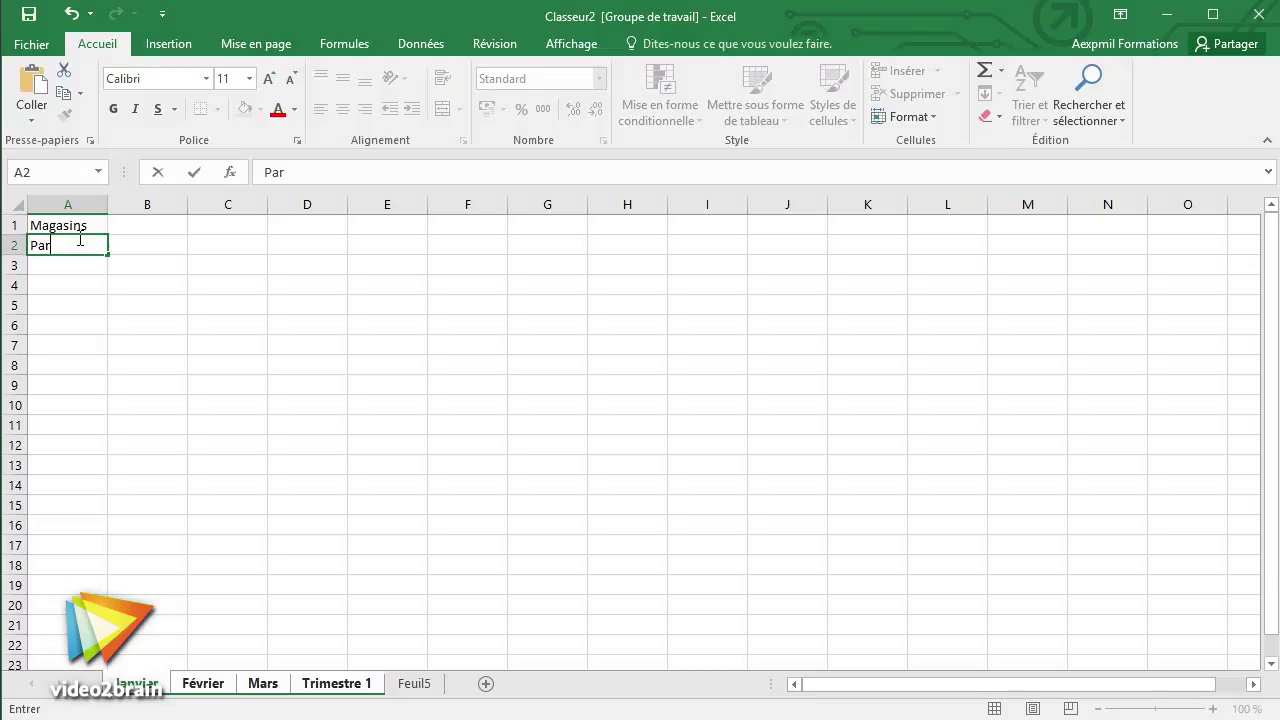
pyautogui.write('is')
pyautogui.press('Return')
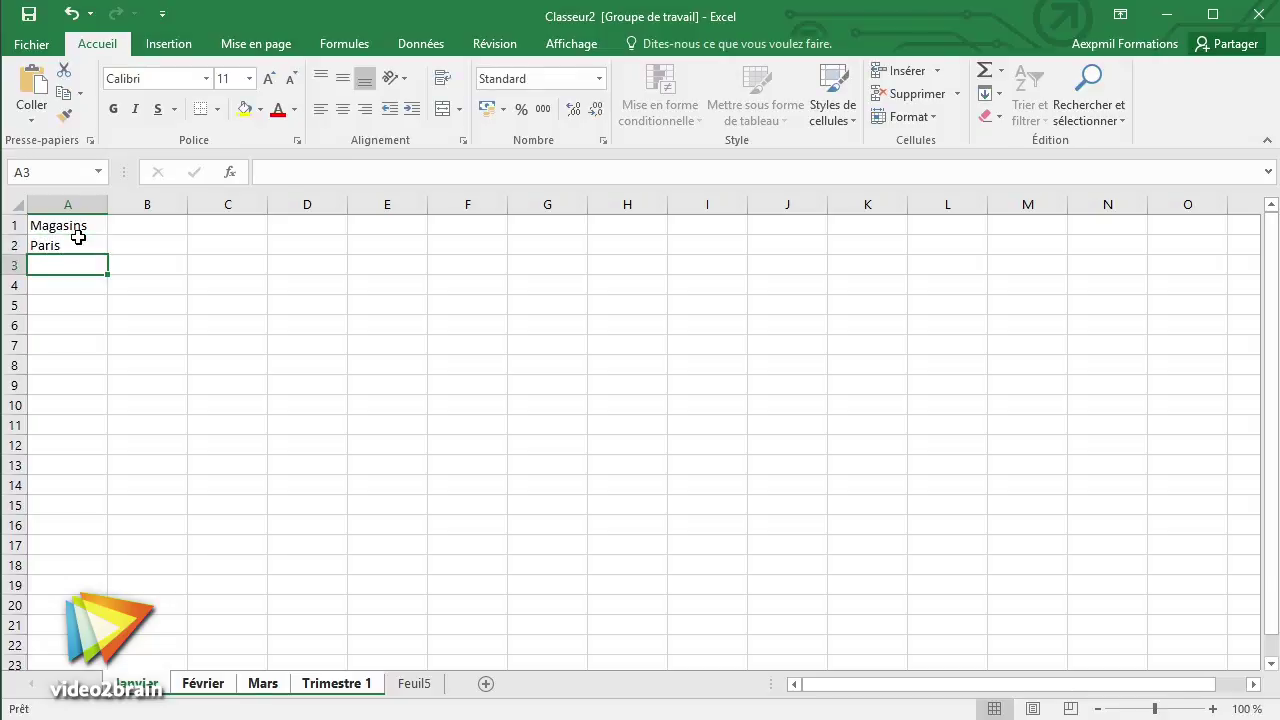
# - List Lyon, Bastia, Nantes and Marseille in A3:A6
pyautogui.write('Lyon')
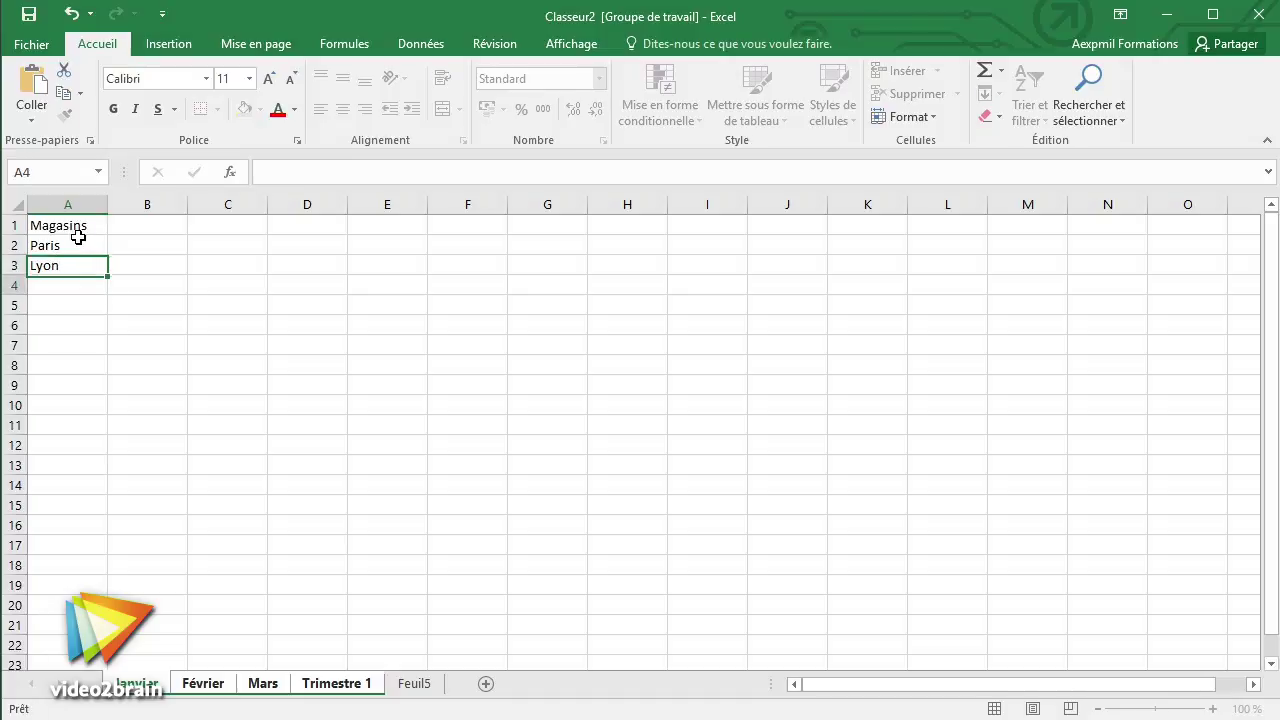
pyautogui.press('Return')
pyautogui.write('Bastia')
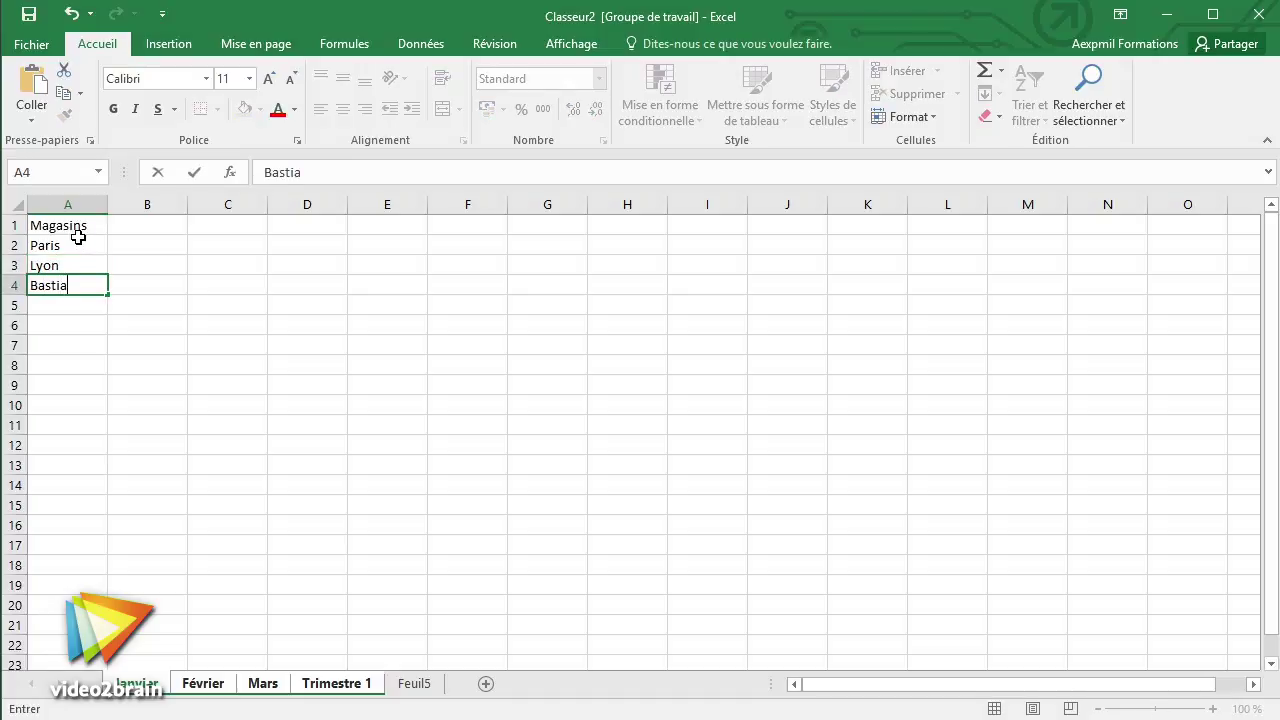
pyautogui.press('Return')
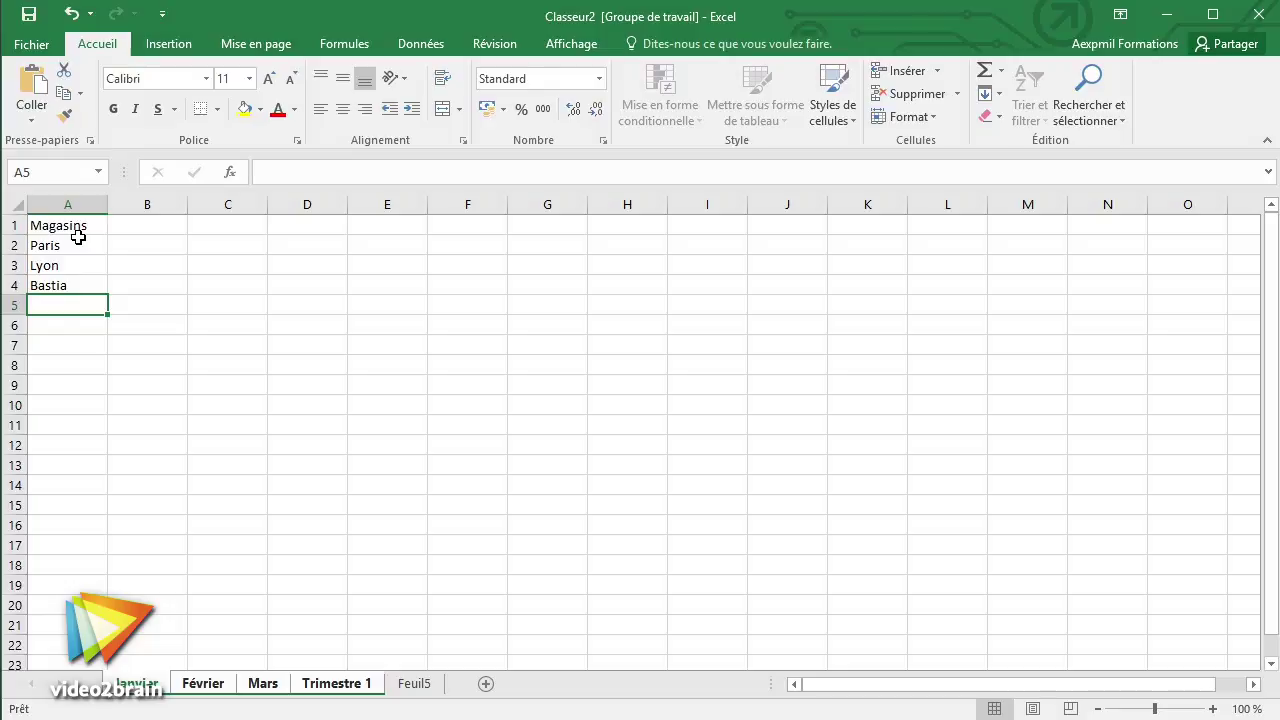
pyautogui.write('Nantes')
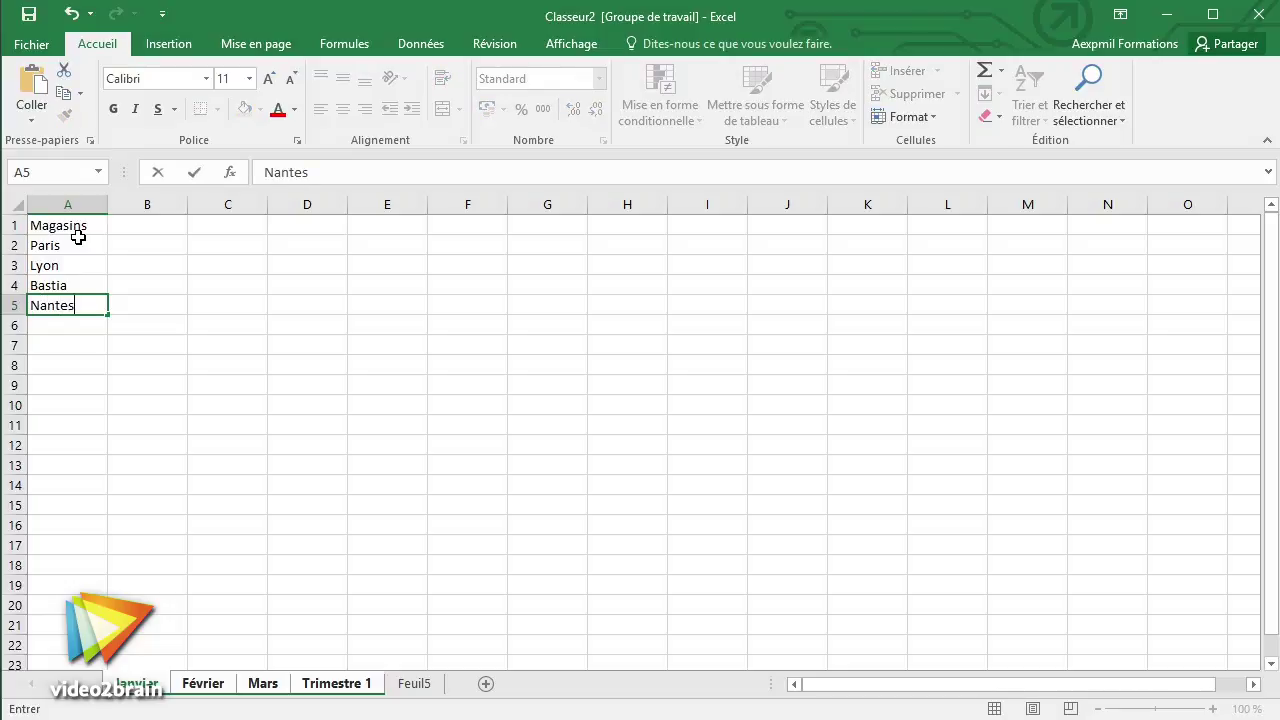
pyautogui.press('Return')
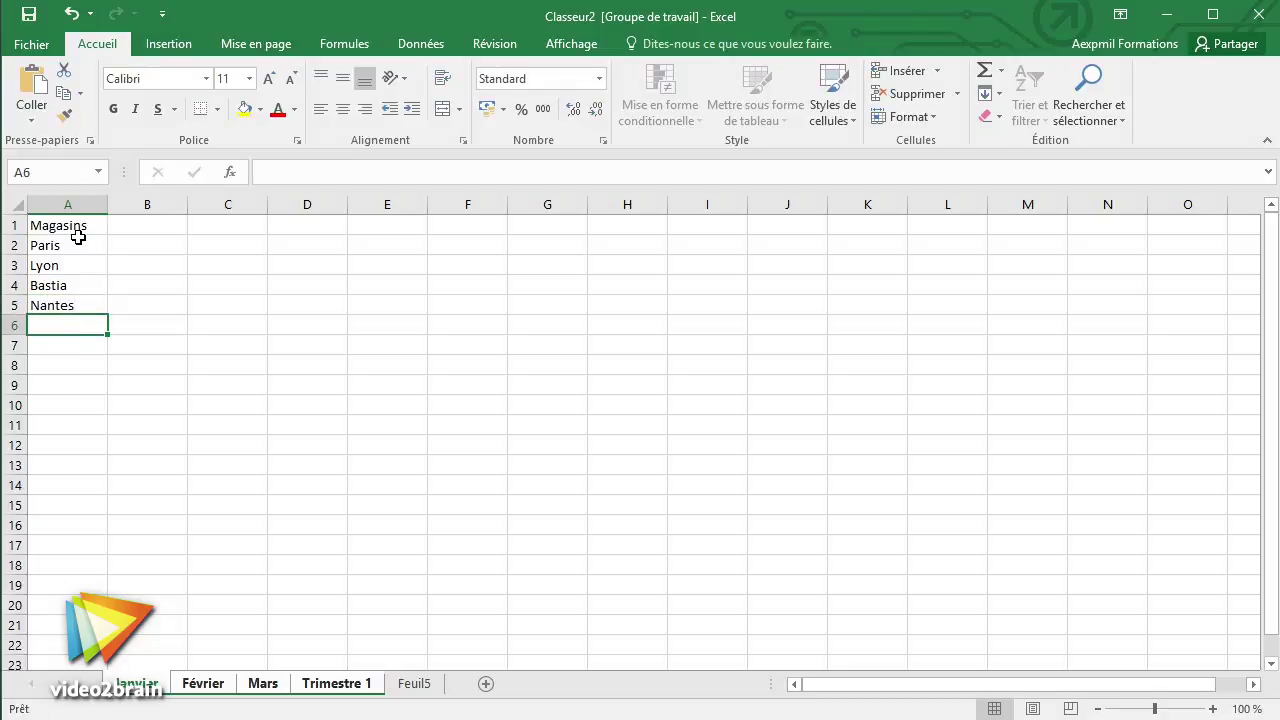
pyautogui.write('Marseille')
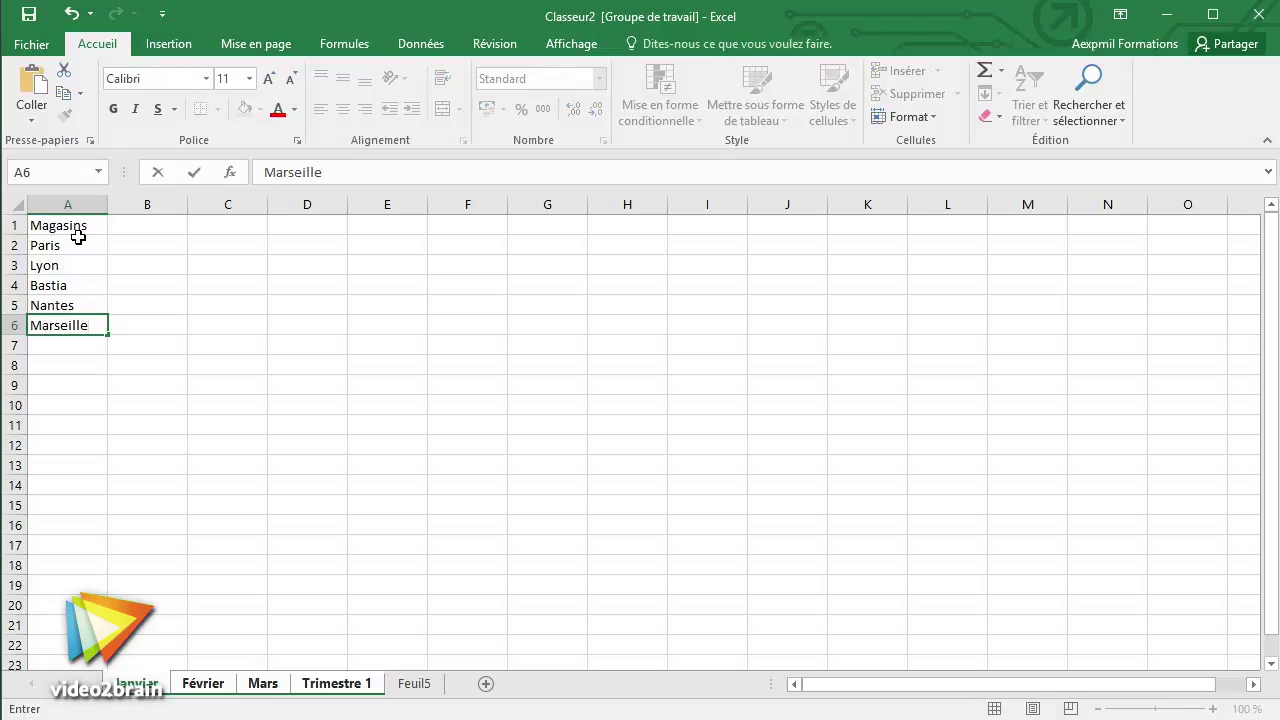
pyautogui.press('Return')
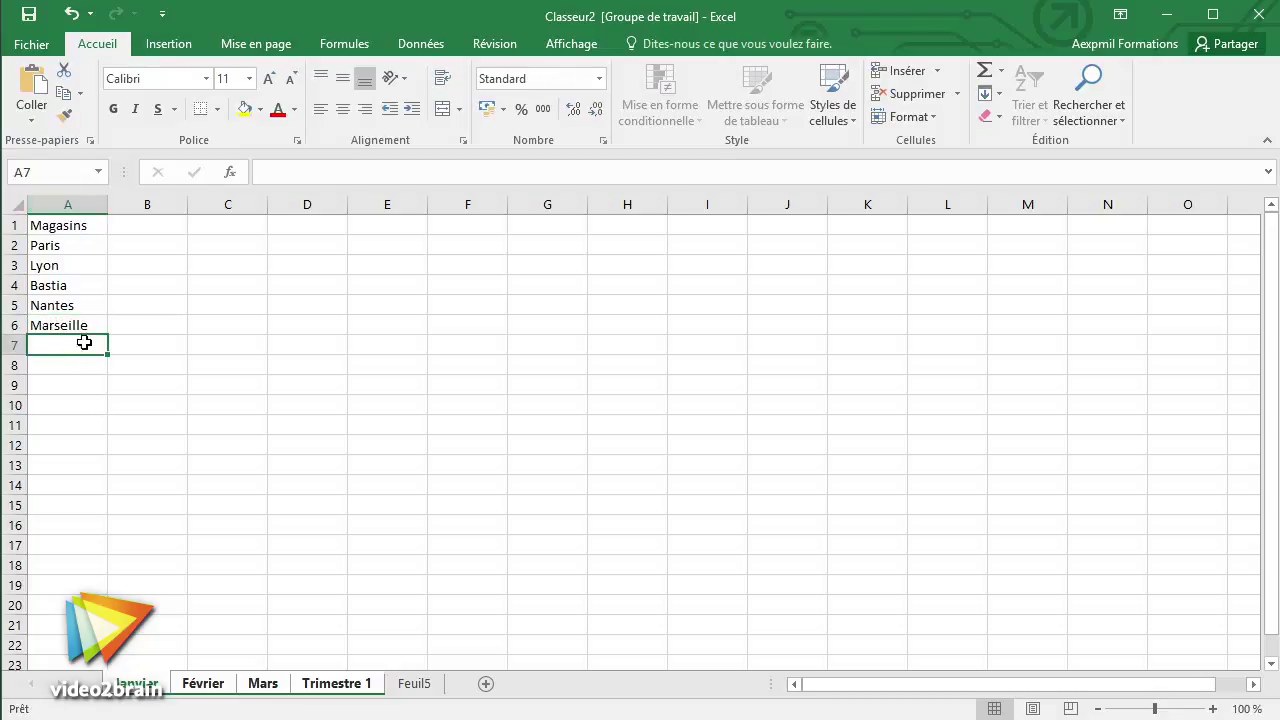
pyautogui.click(165, 225)
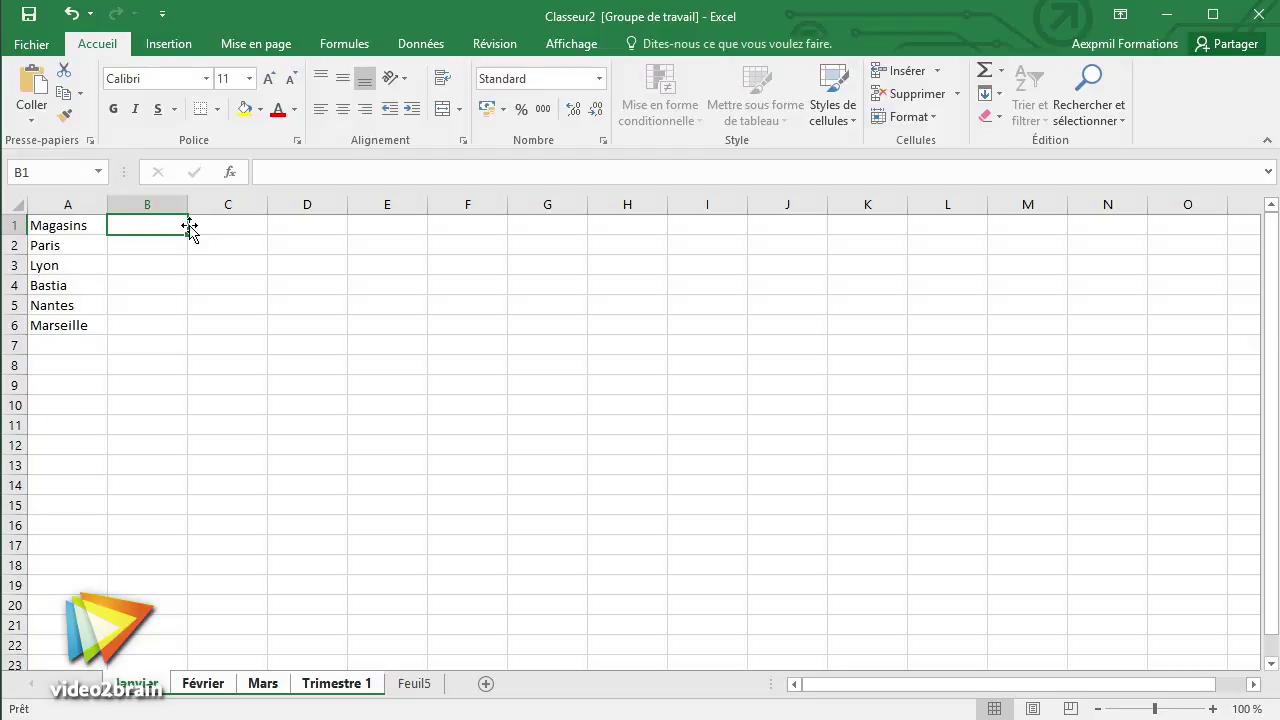
# - Enter the headers CA in B1 and Cumul in C1
pyautogui.write('CA')
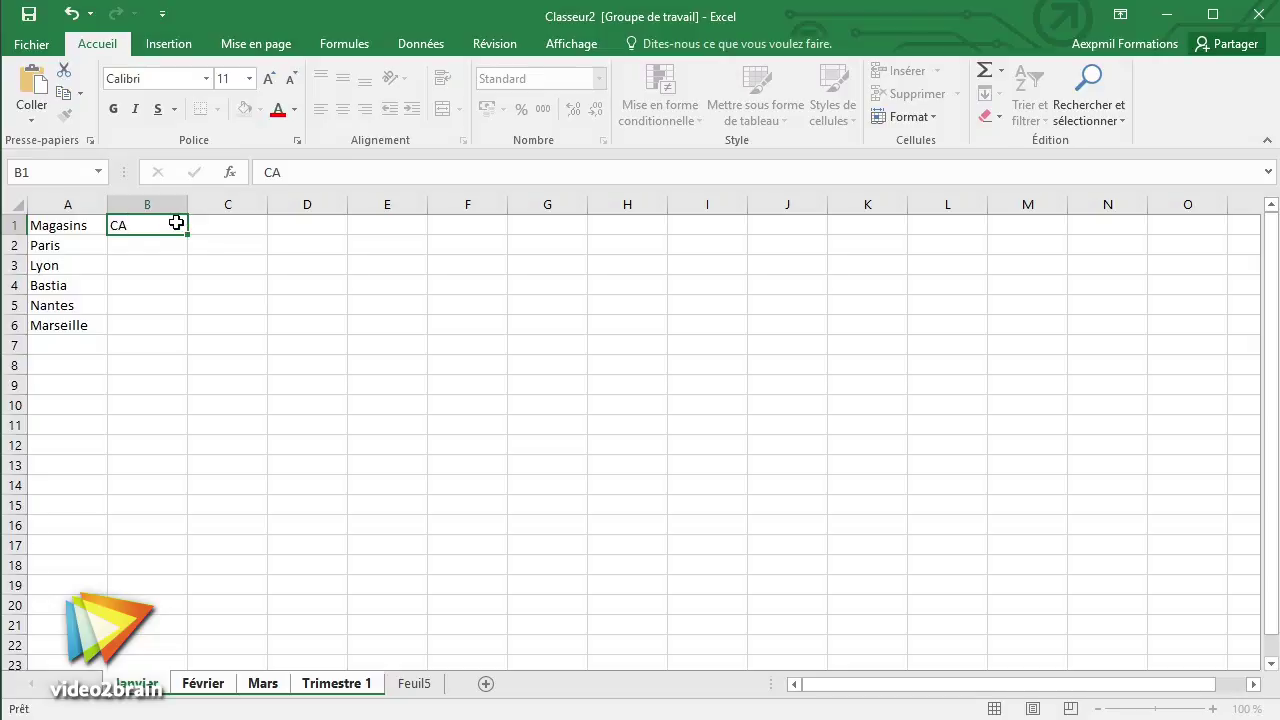
pyautogui.press('Tab')
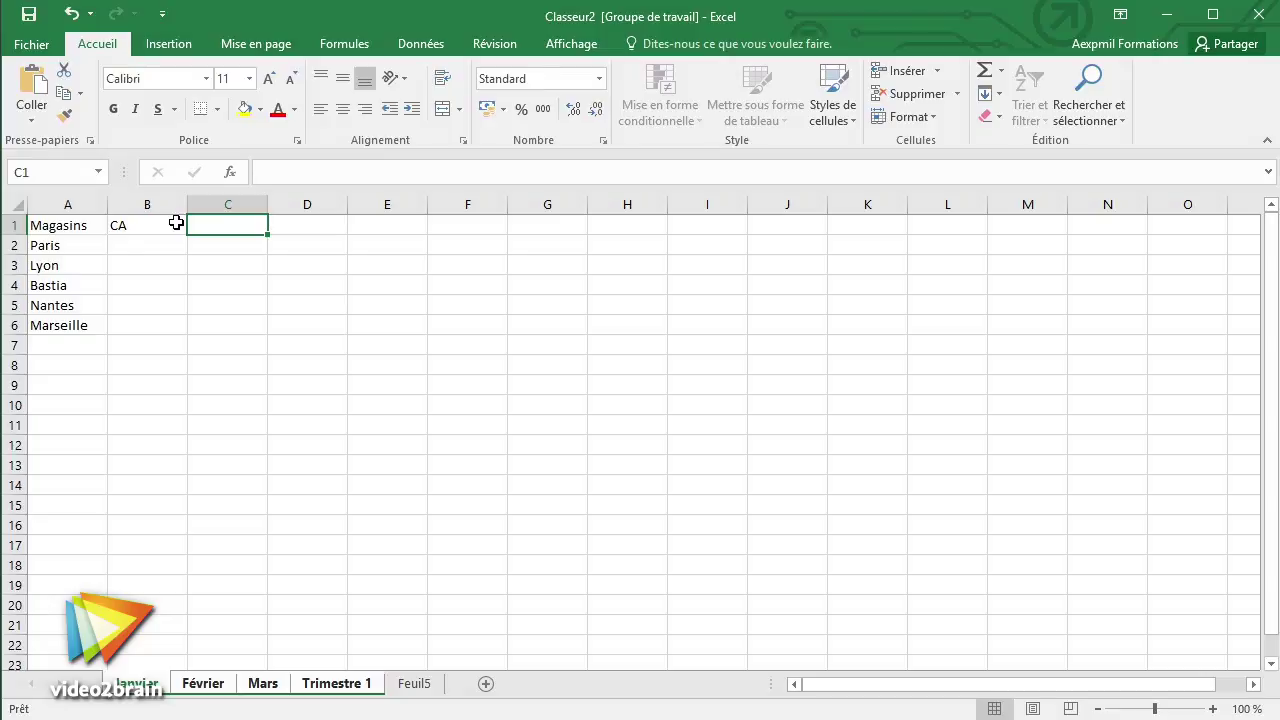
pyautogui.write('Cumul')
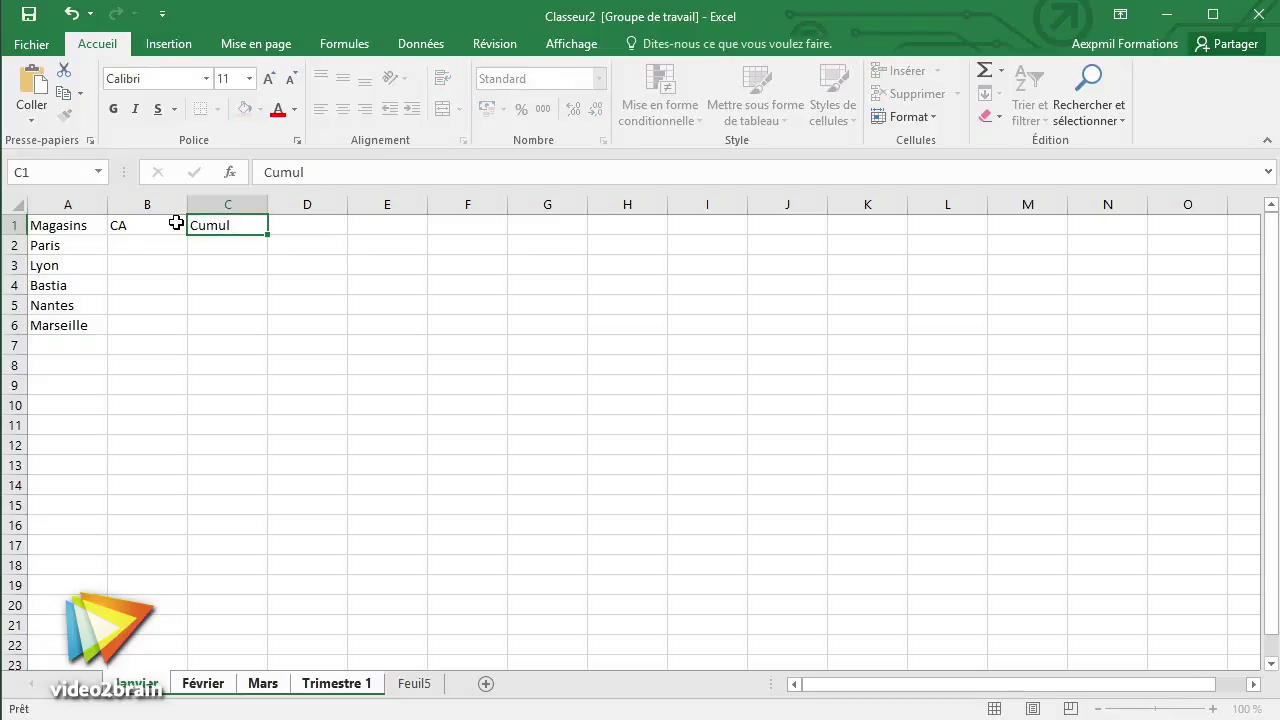
pyautogui.press('Return')
# - Centre headers A1:C1 at size 14 with orange fill, and fill store names A2:A6 orange
pyautogui.moveTo(66, 220); pyautogui.dragTo(210, 225)
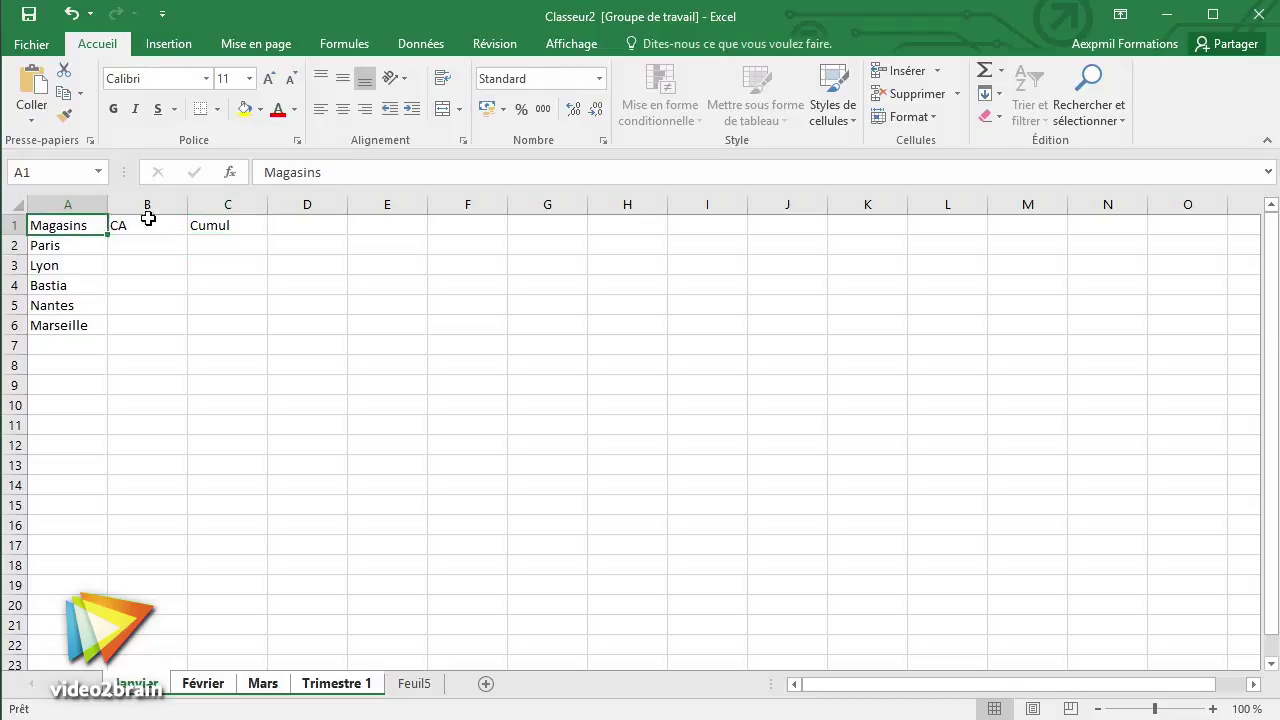
pyautogui.click(345, 112)
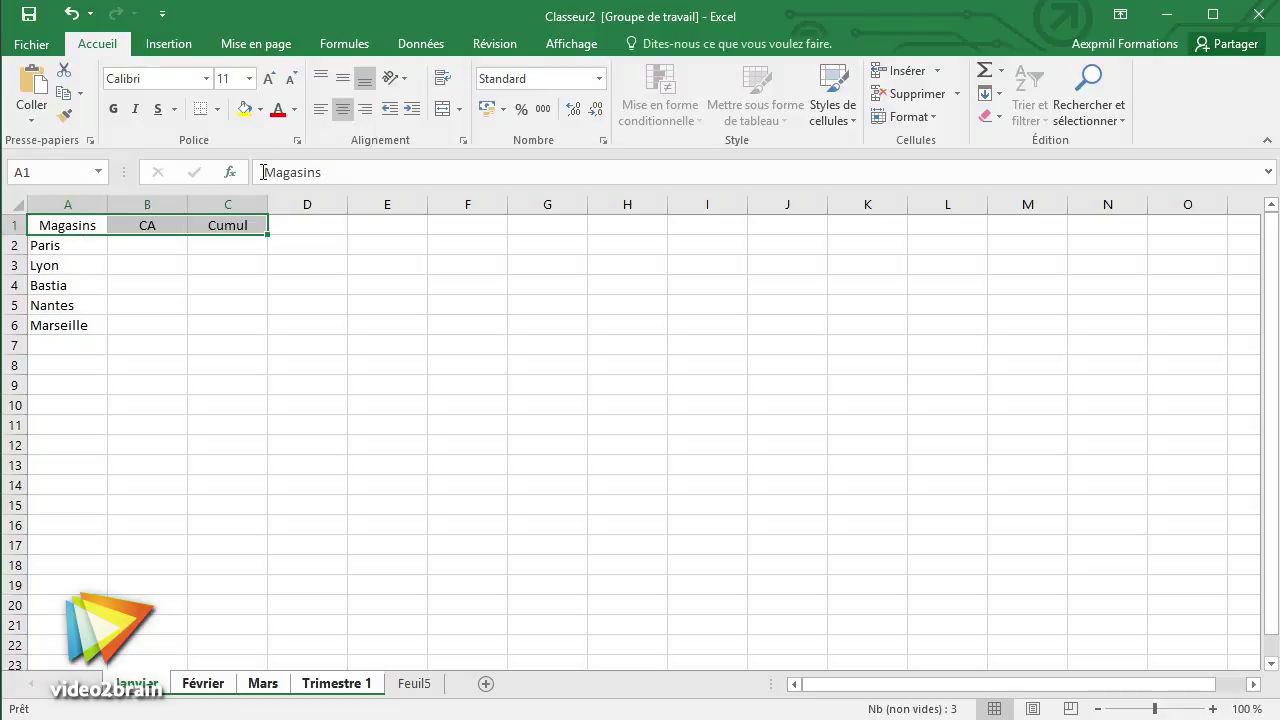
pyautogui.click(270, 80)
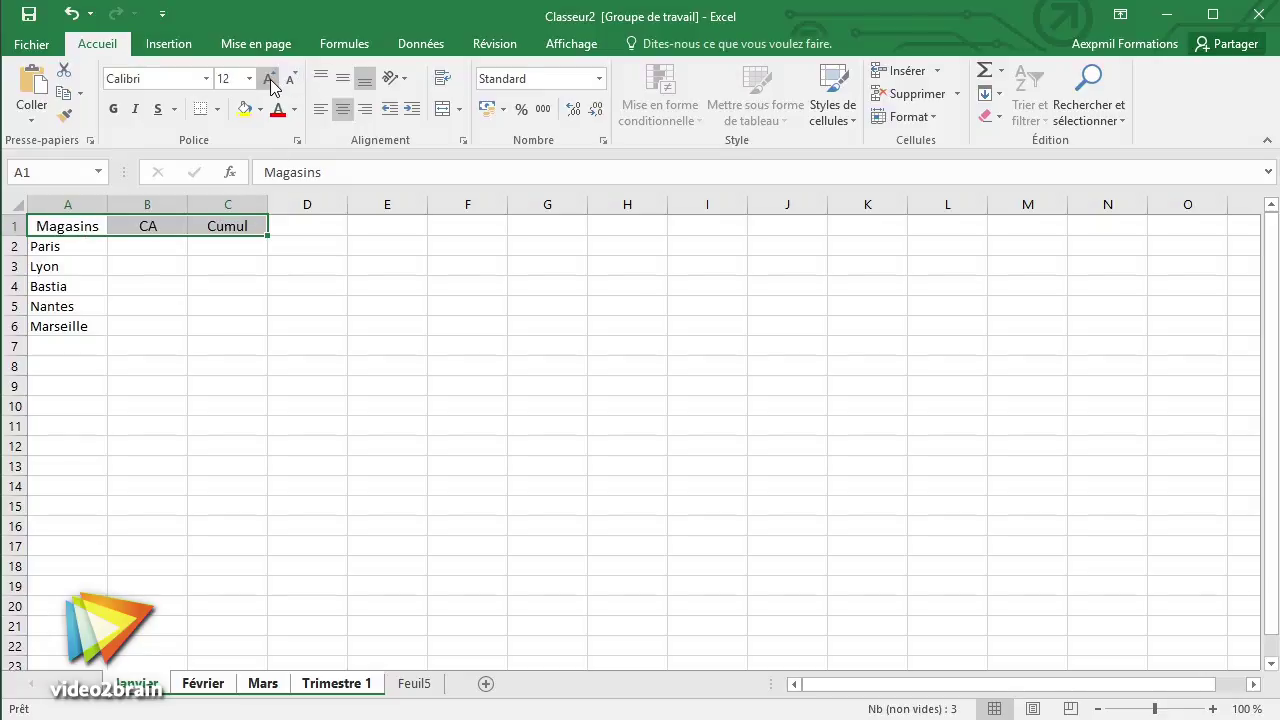
pyautogui.click(270, 80)
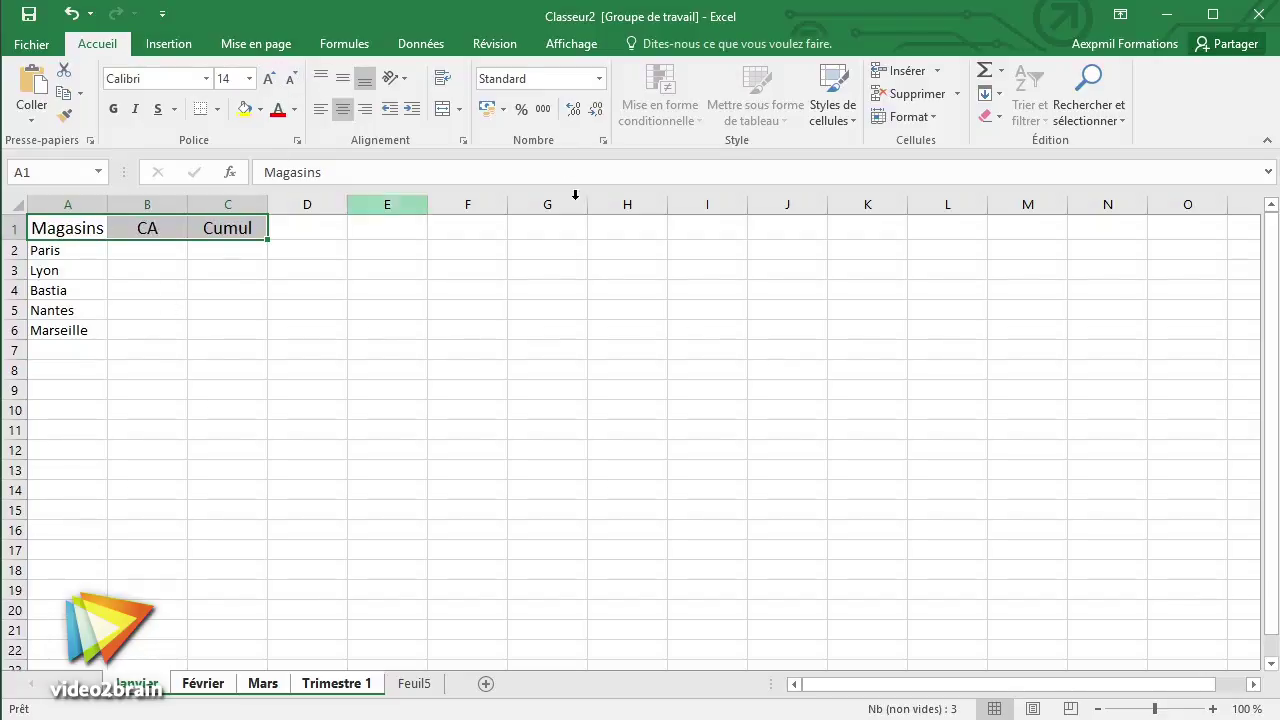
pyautogui.click(262, 109)
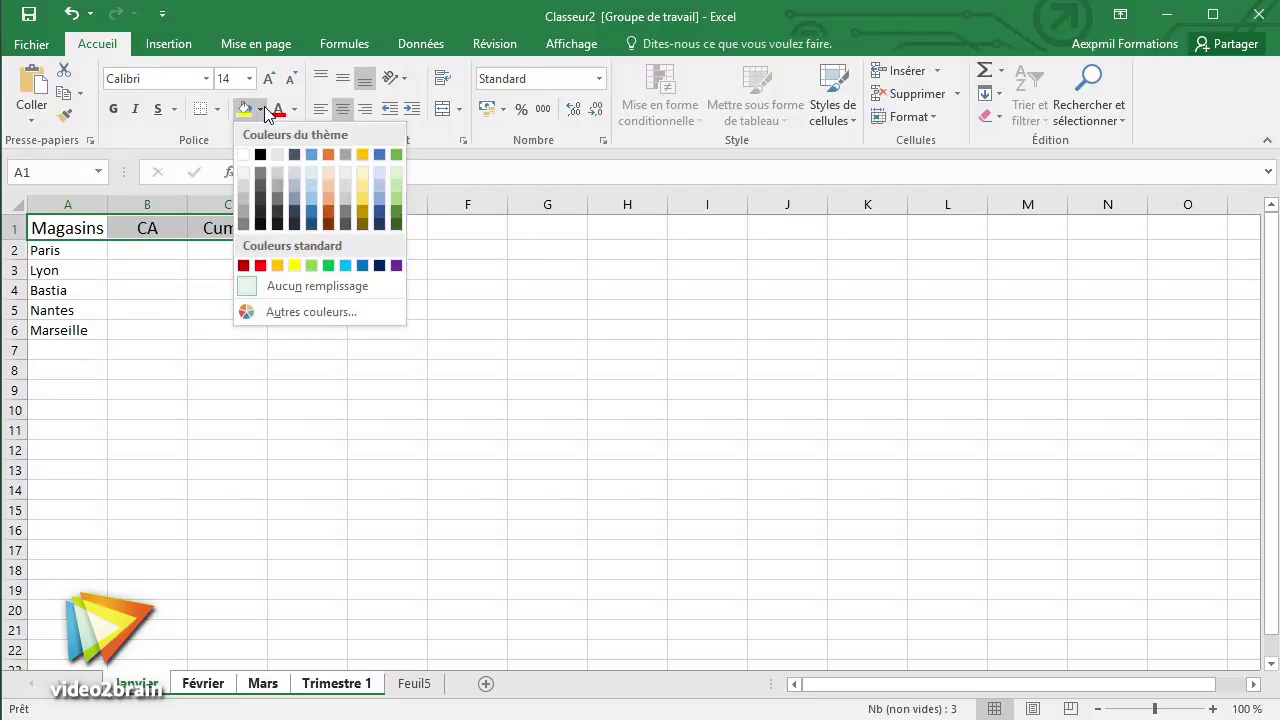
pyautogui.click(278, 265)
pyautogui.click(122, 308)
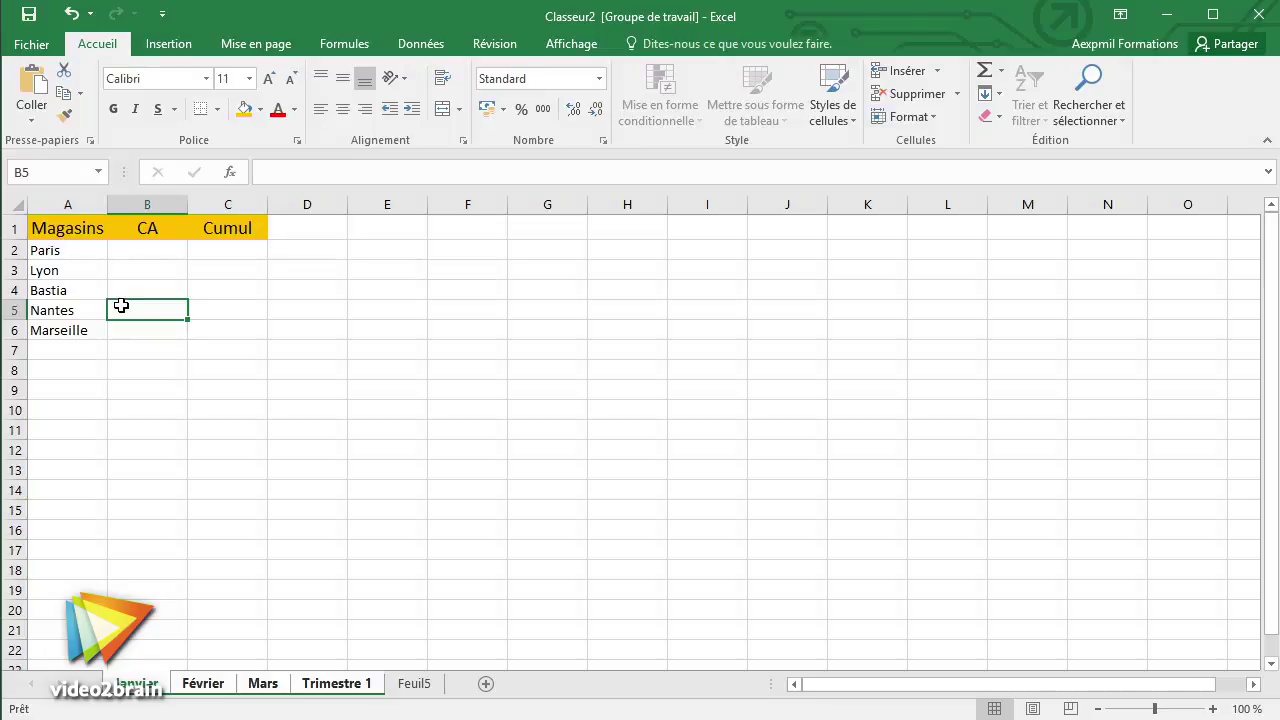
pyautogui.moveTo(67, 246); pyautogui.dragTo(66, 326)
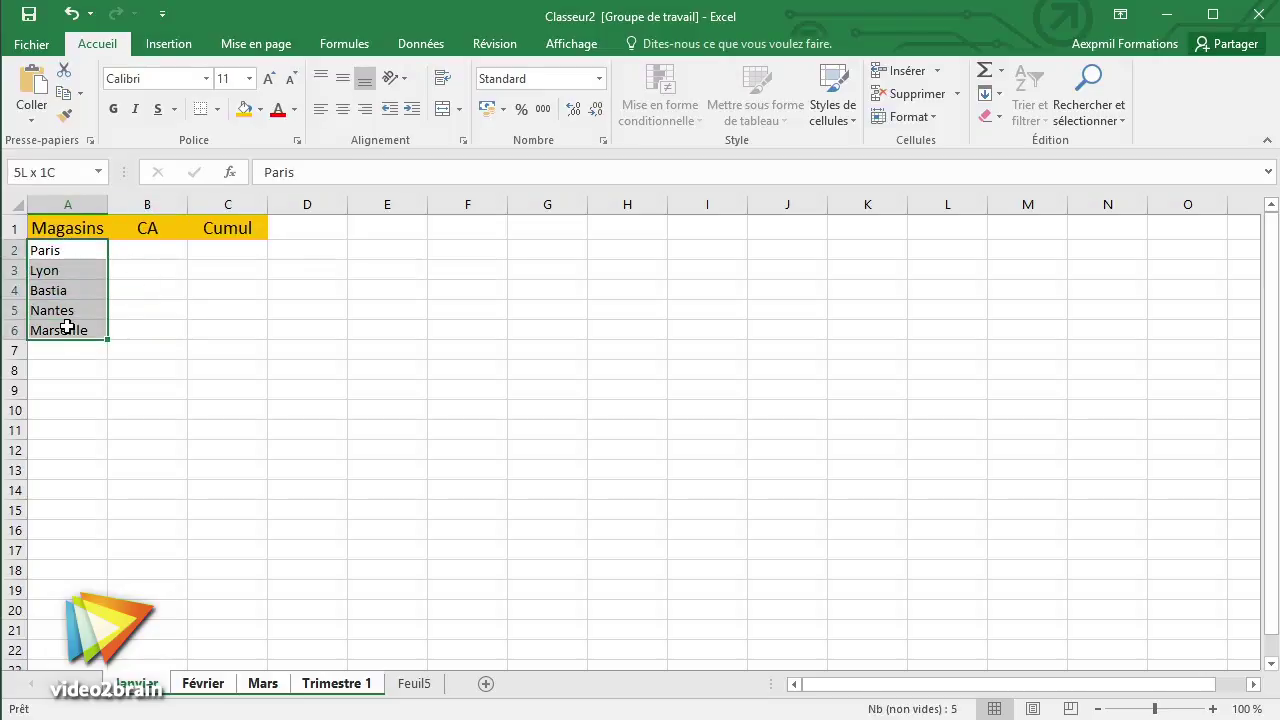
pyautogui.click(243, 110)
# - Flip through Janvier, Février, Mars and Trimestre 1 to confirm each has the filled store table
pyautogui.click(162, 308)
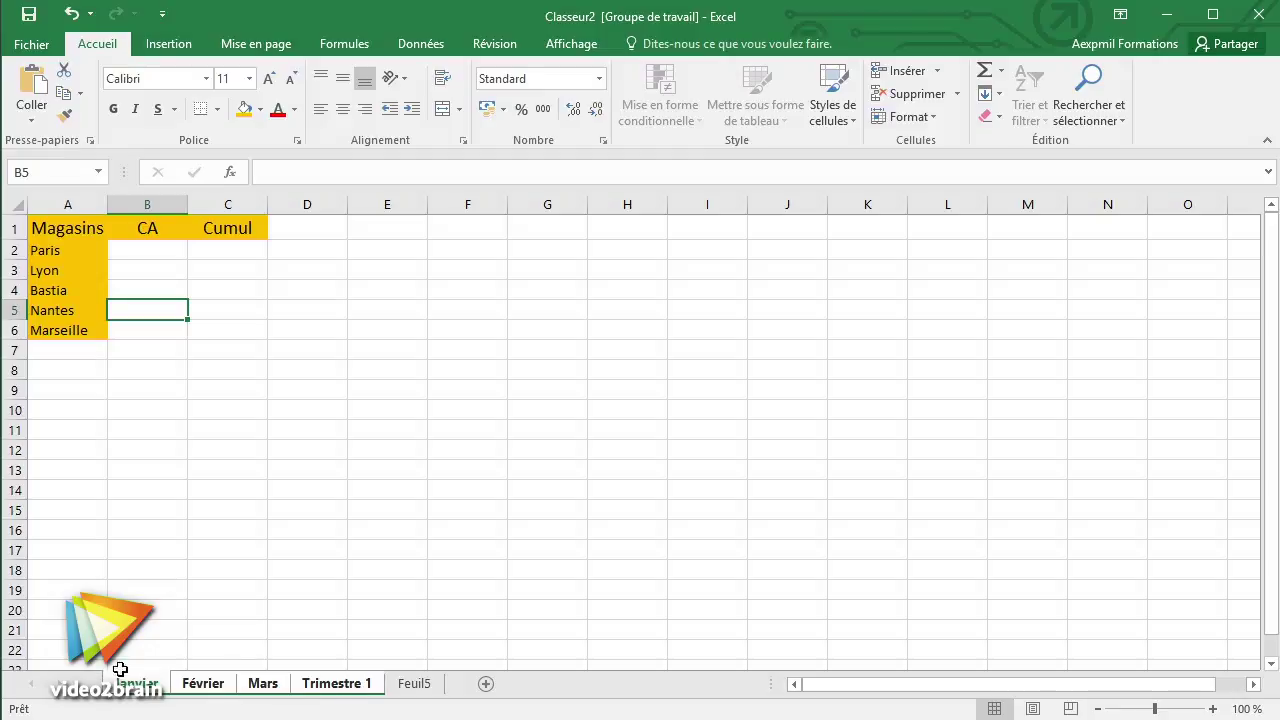
pyautogui.click(416, 690)
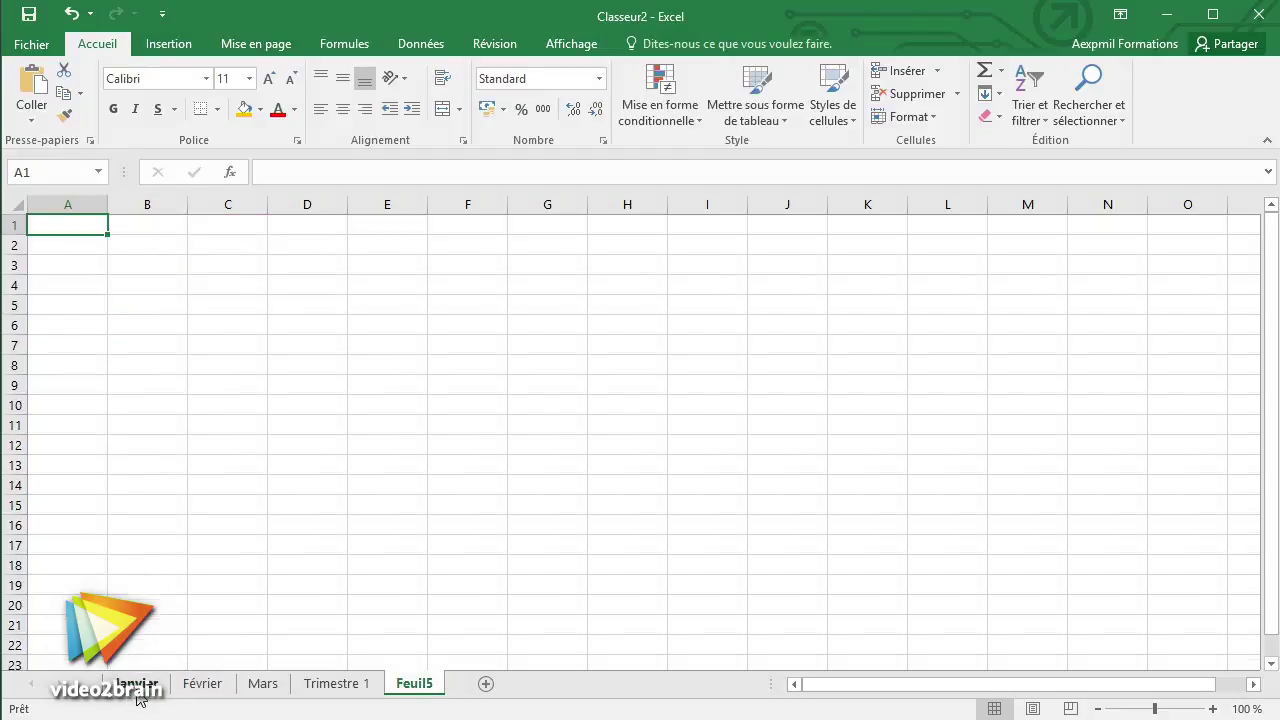
pyautogui.click(140, 690)
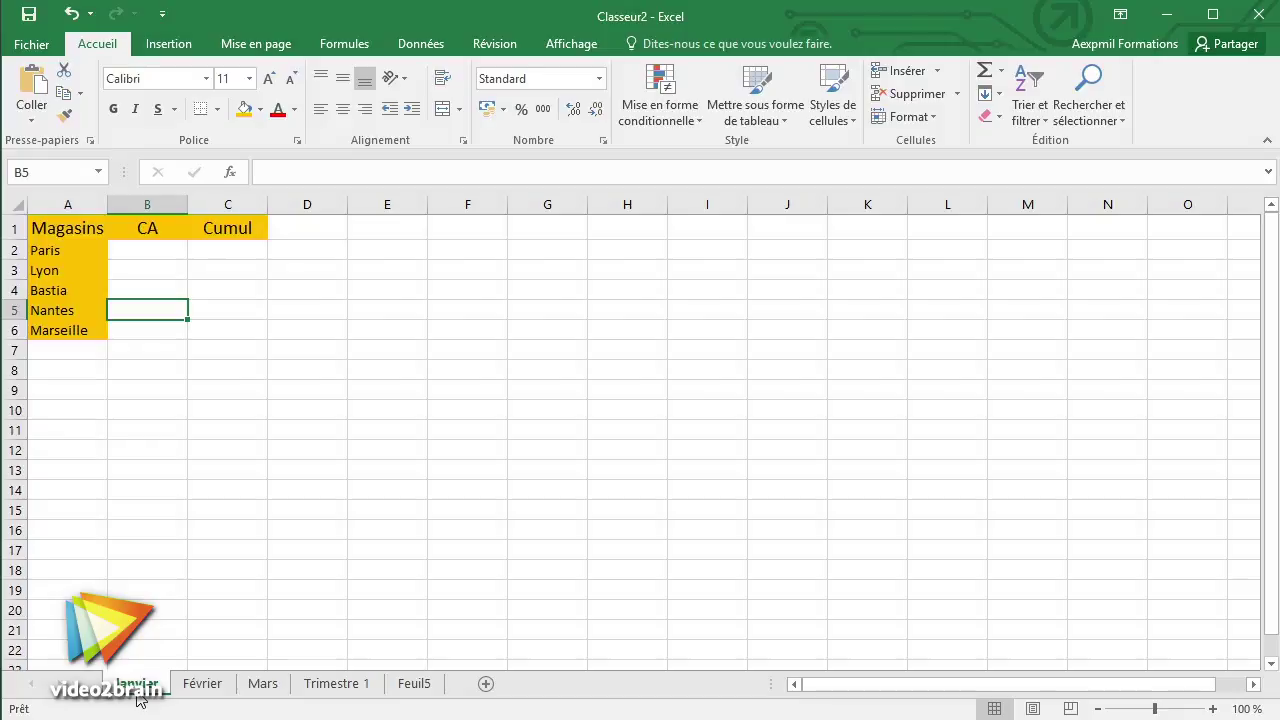
pyautogui.click(213, 694)
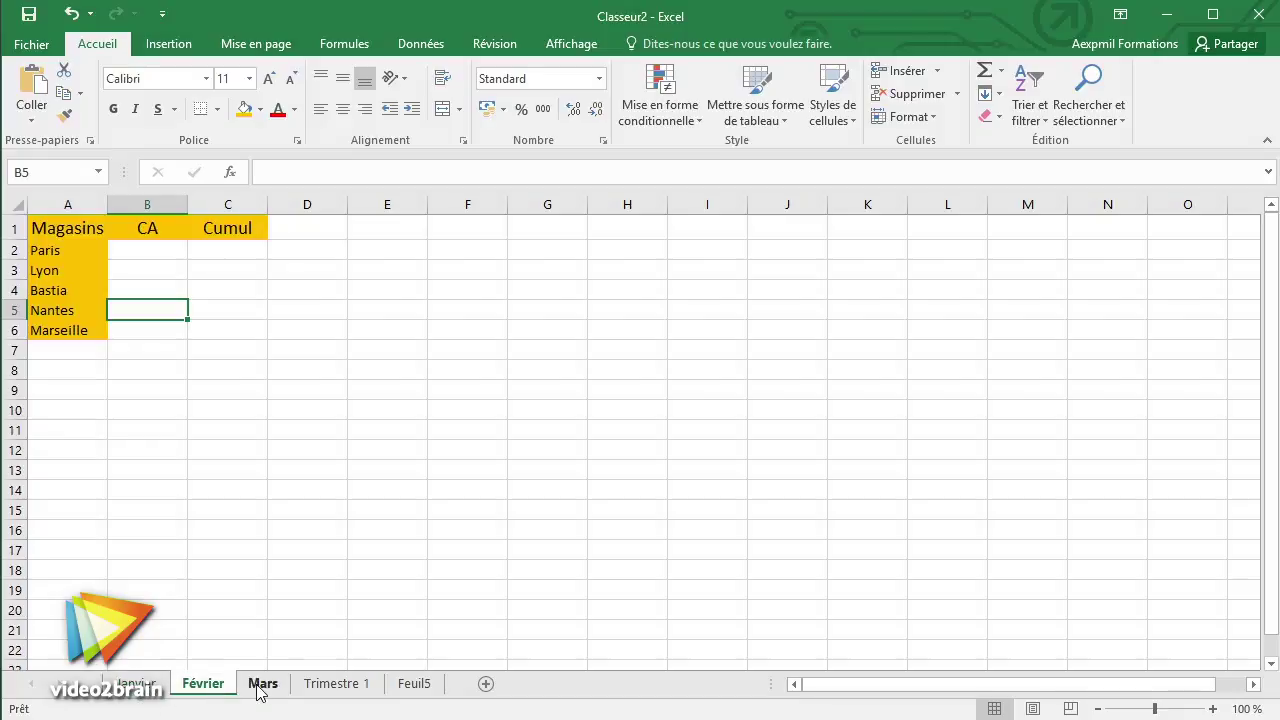
pyautogui.click(260, 690)
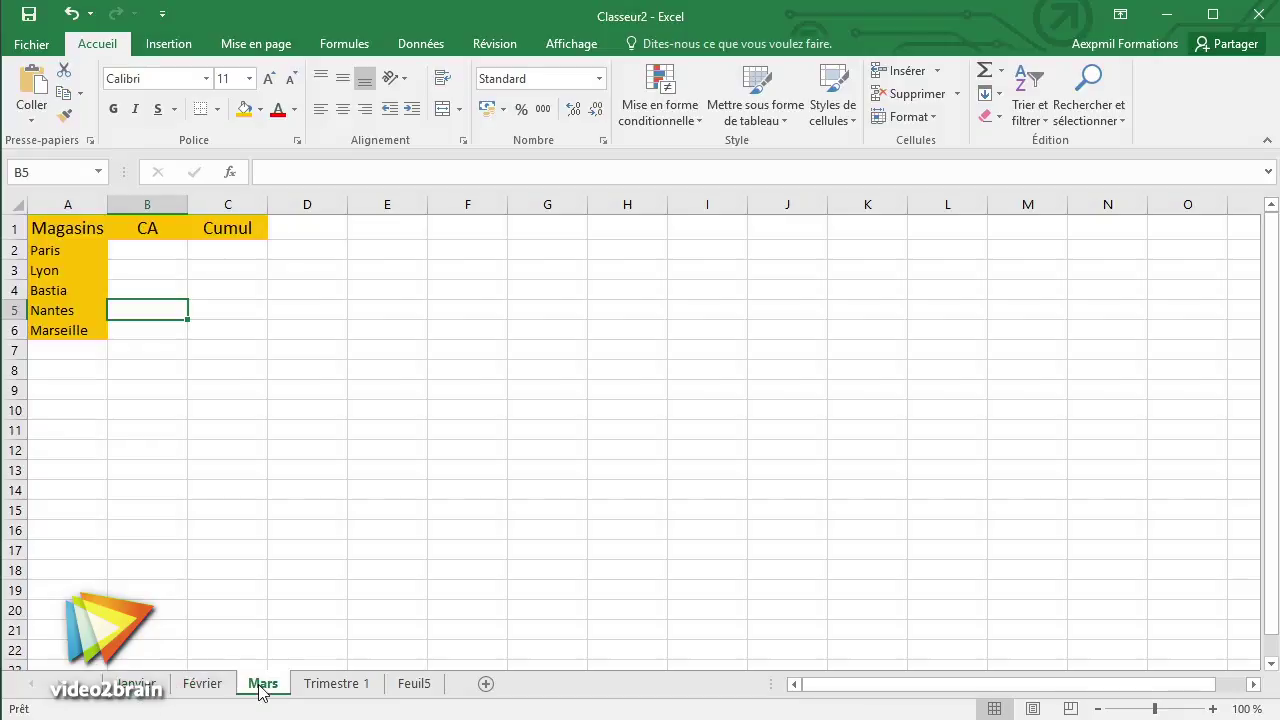
pyautogui.click(330, 690)
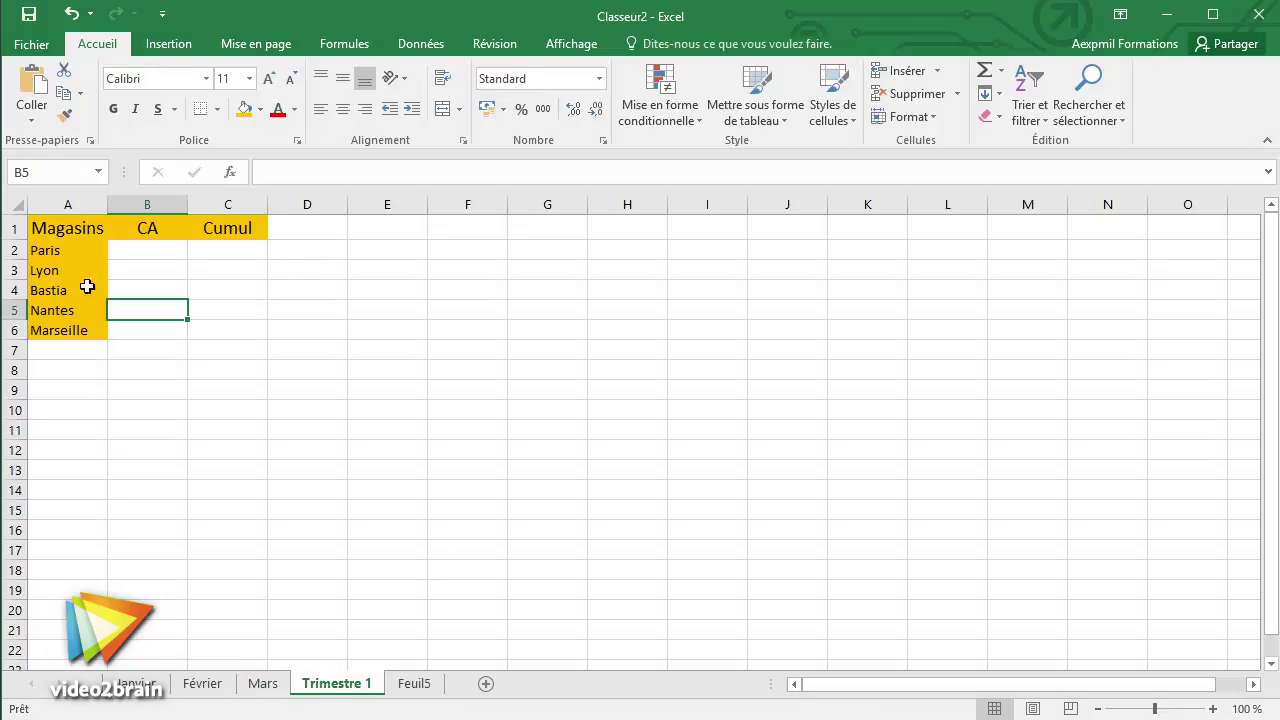
pyautogui.click(262, 688)
pyautogui.click(202, 688)
pyautogui.click(137, 688)
pyautogui.click(203, 688)
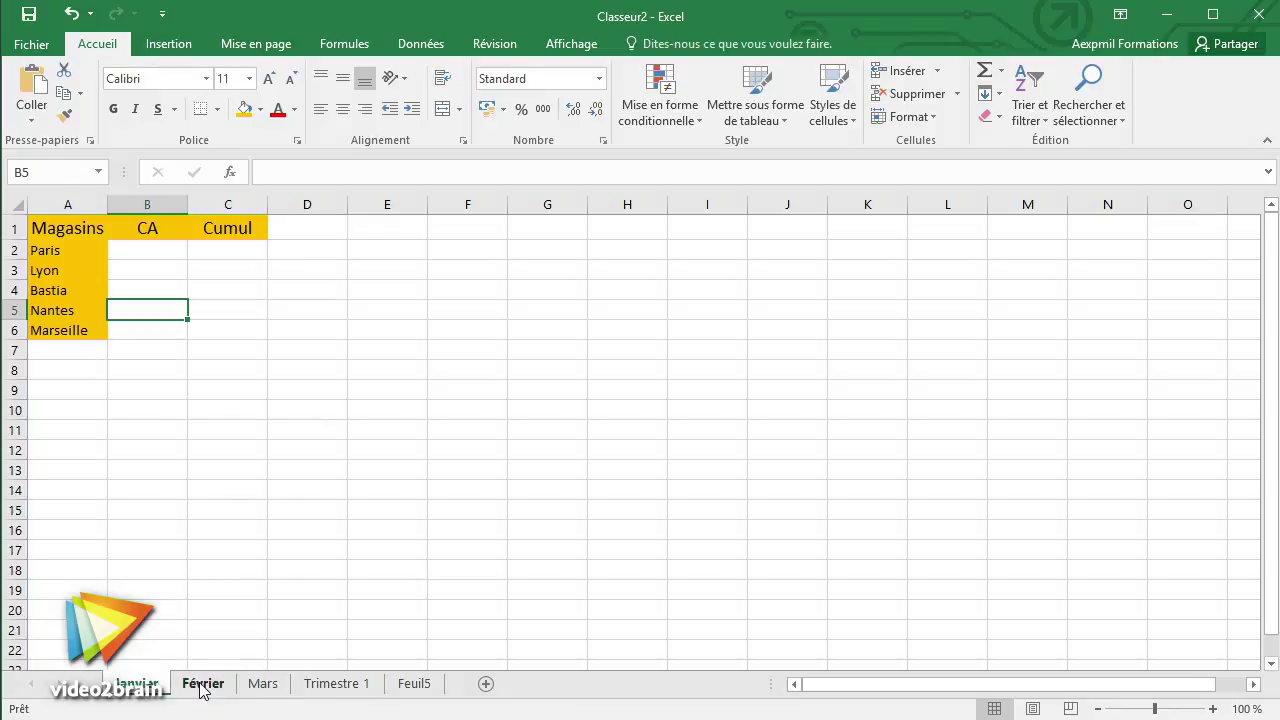
pyautogui.click(262, 686)
pyautogui.click(343, 686)
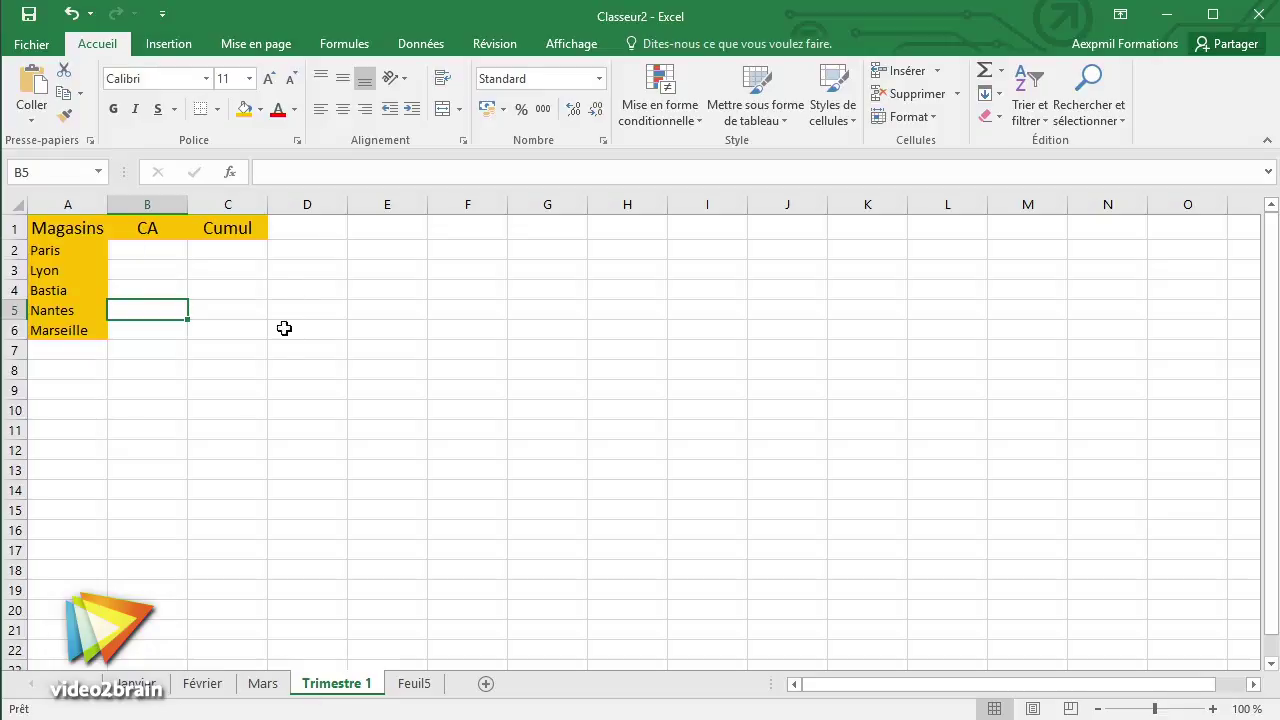
# - Enter 100000 in B2 on Janvier and check Février, Mars and Trimestre 1 stay empty
pyautogui.click(133, 694)
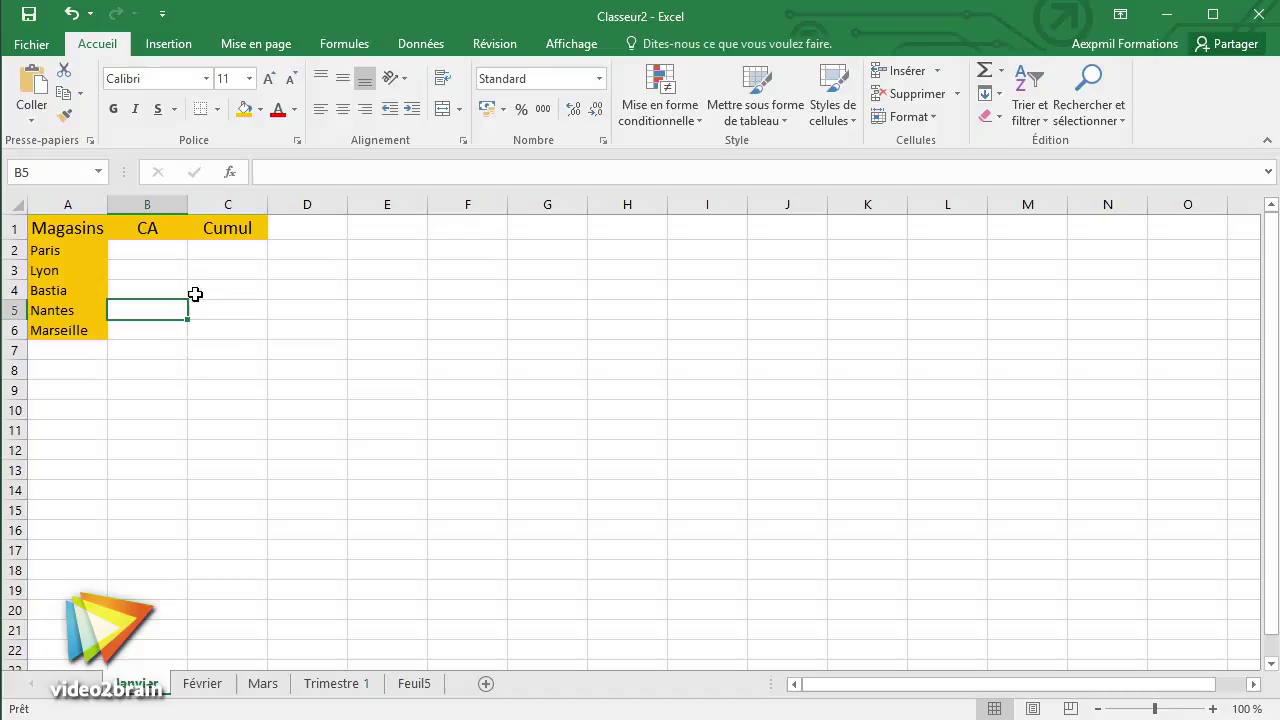
pyautogui.click(147, 252)
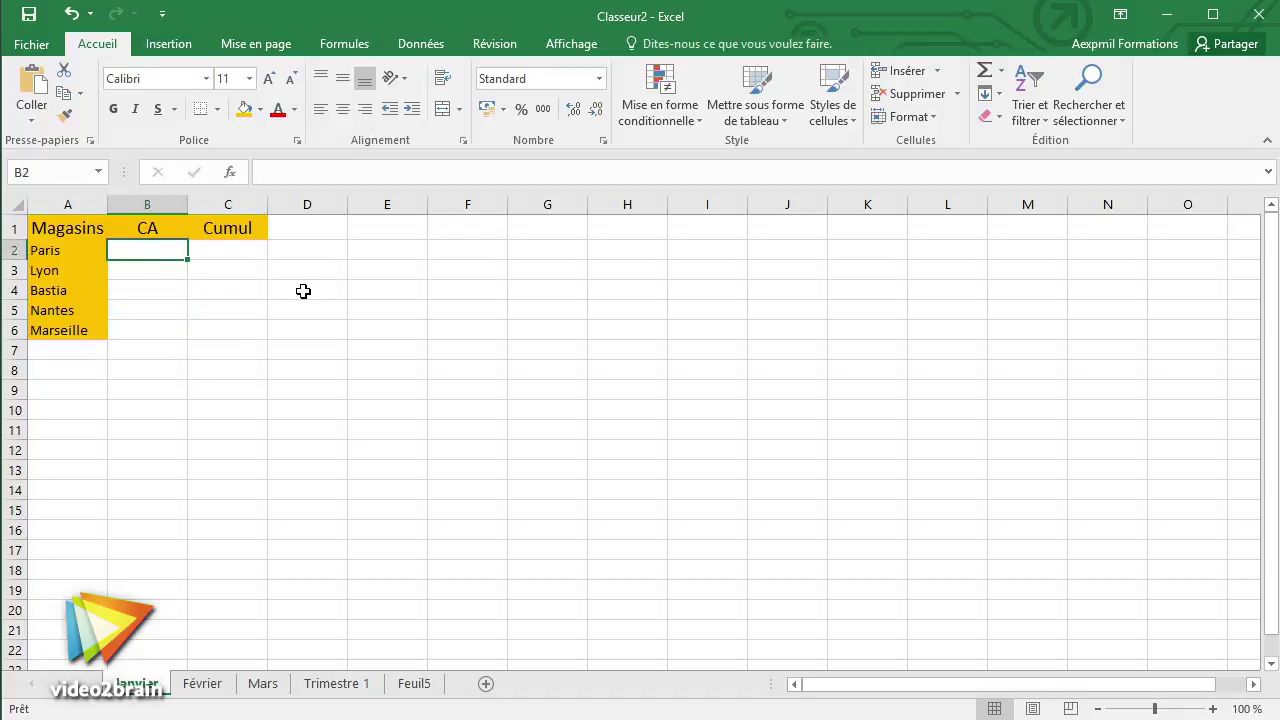
pyautogui.write('100000')
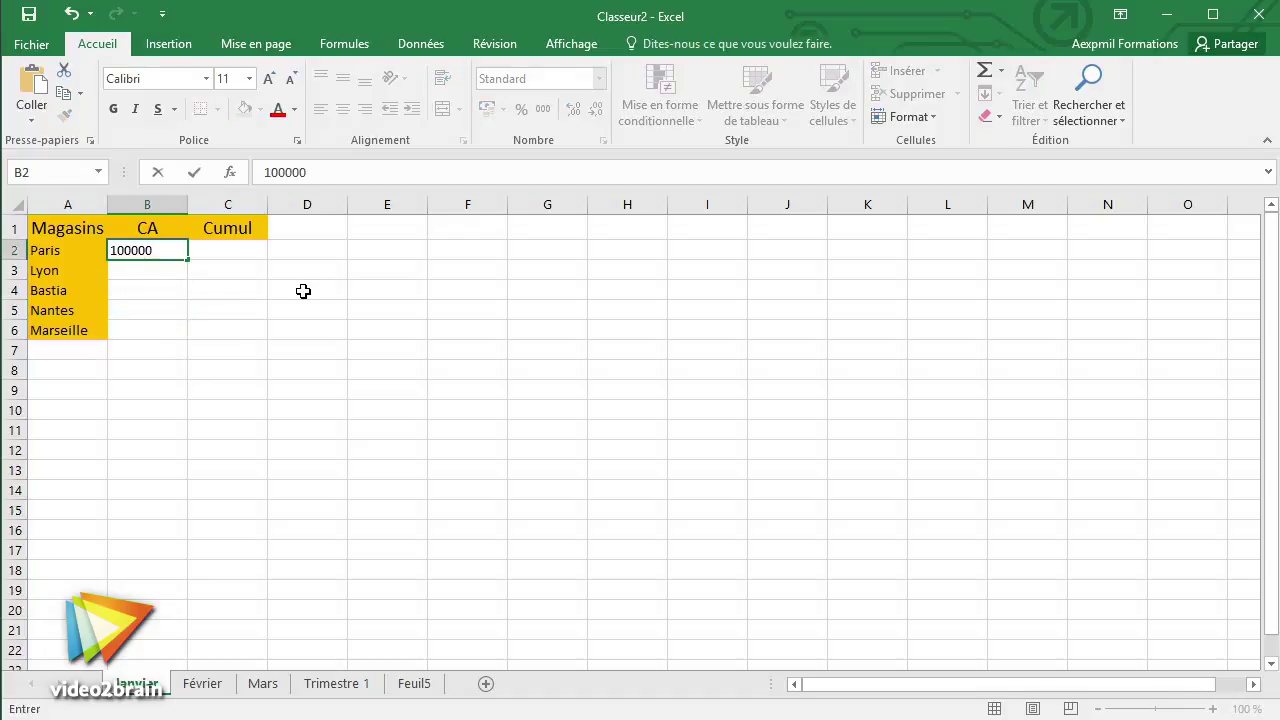
pyautogui.press('Return')
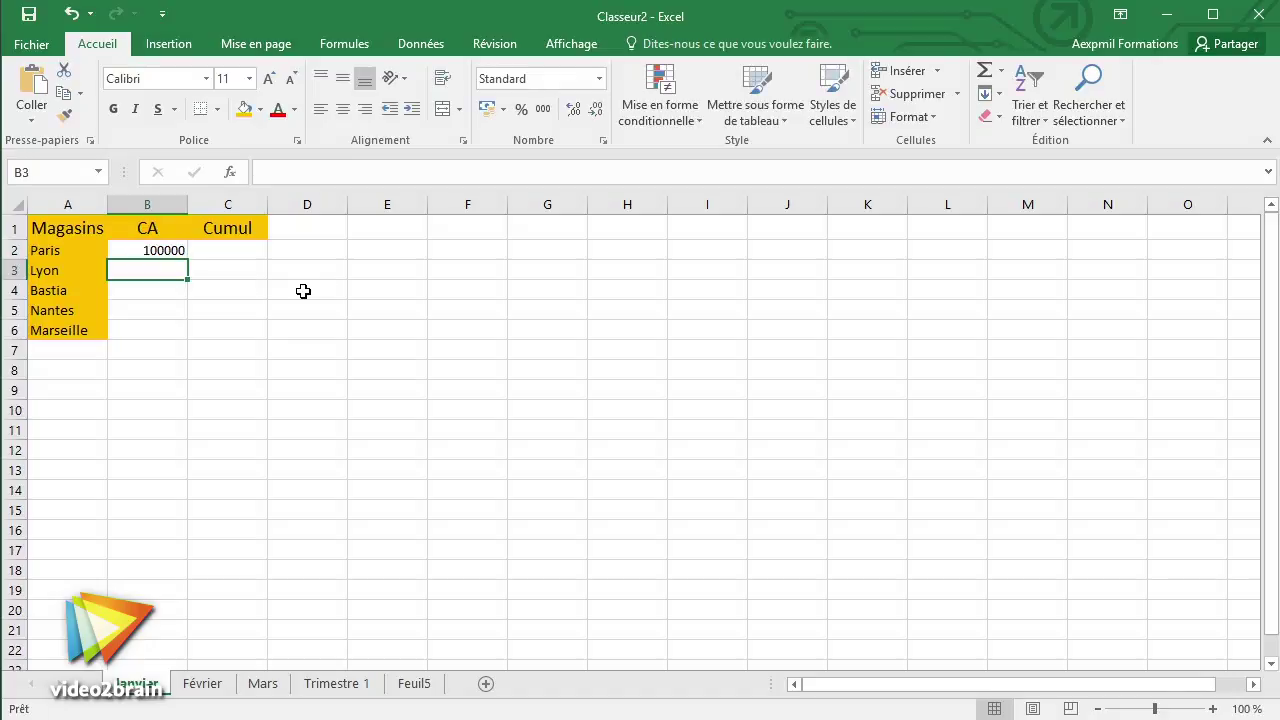
pyautogui.click(200, 688)
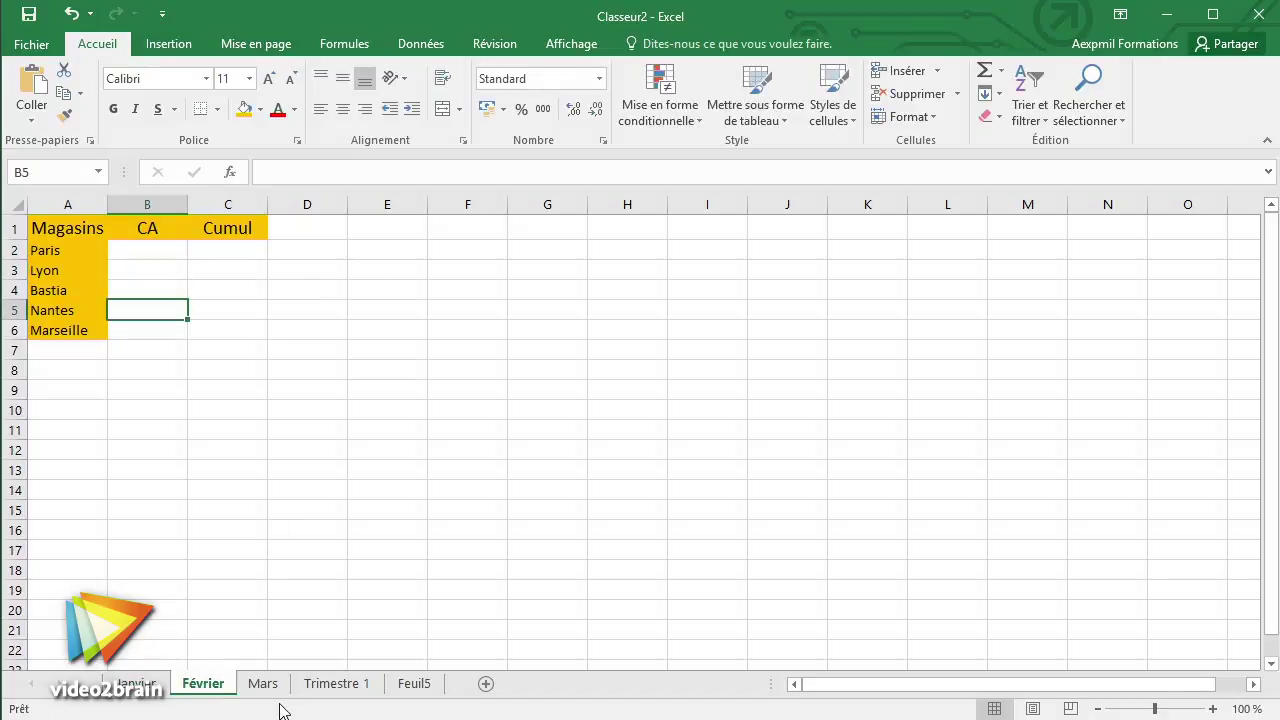
pyautogui.click(268, 688)
pyautogui.click(337, 685)
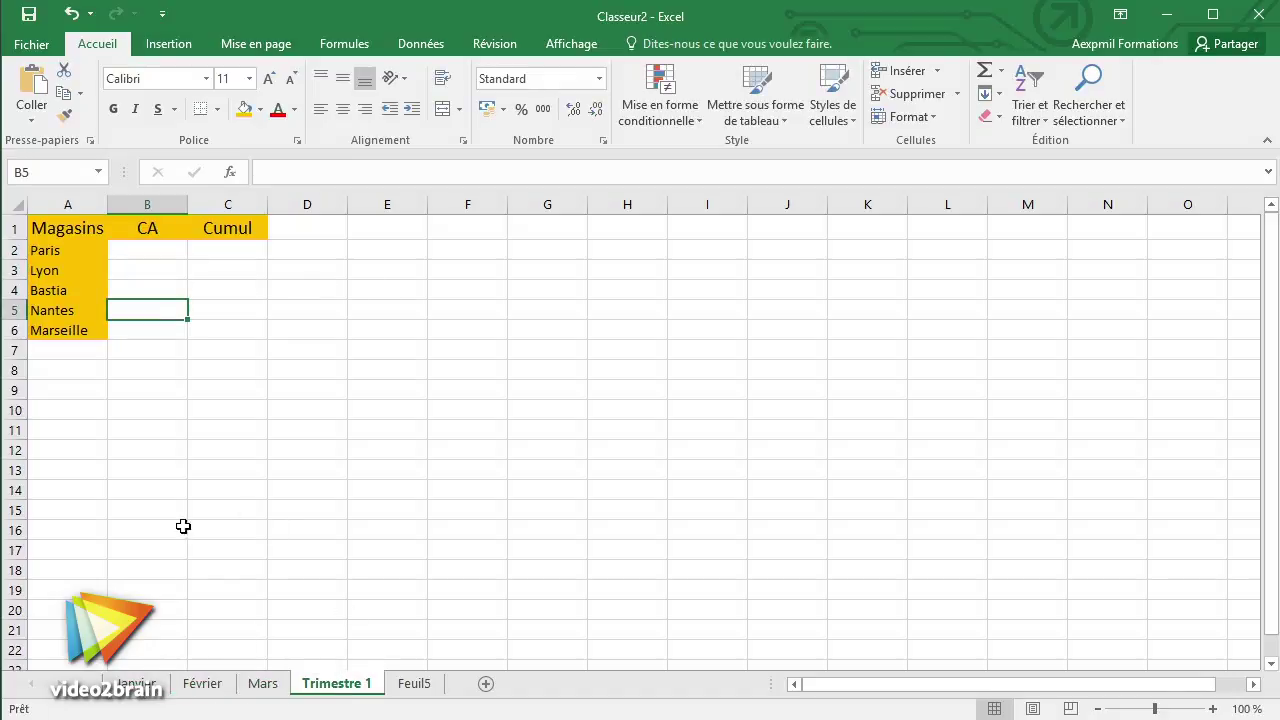
# - Clear the 100000 test value from B2 on Janvier
pyautogui.click(137, 685)
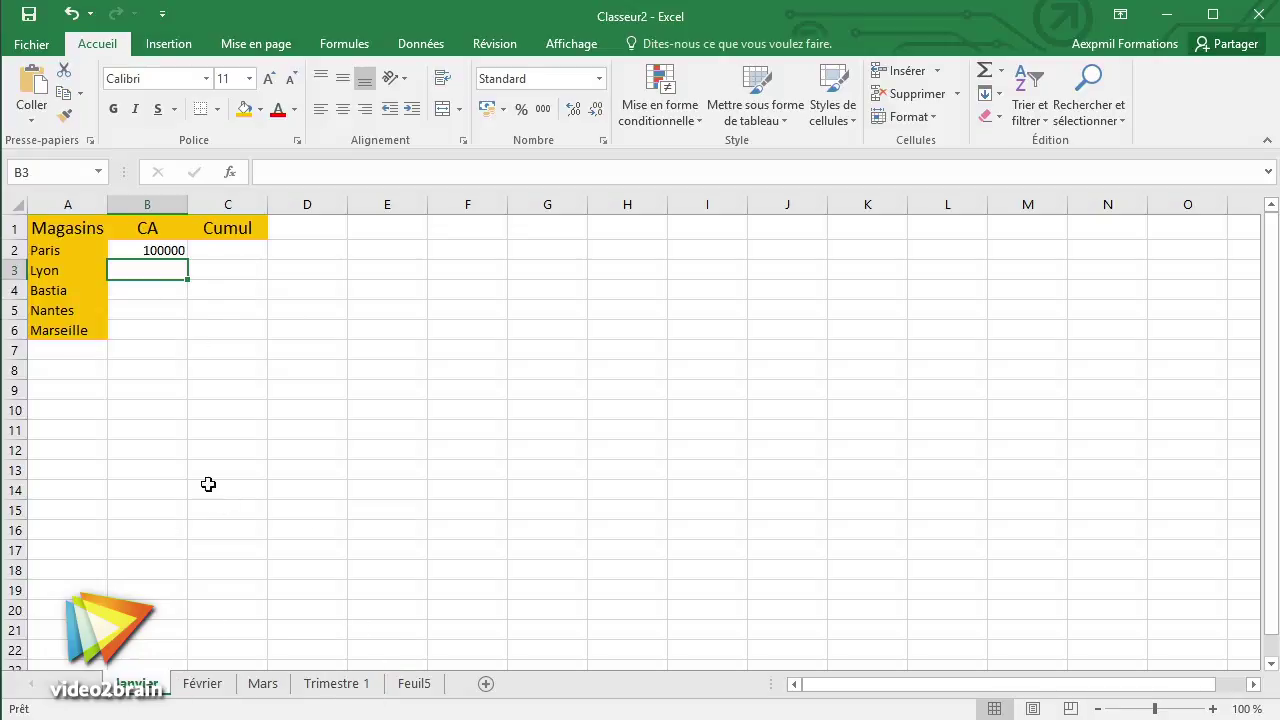
pyautogui.click(146, 248)
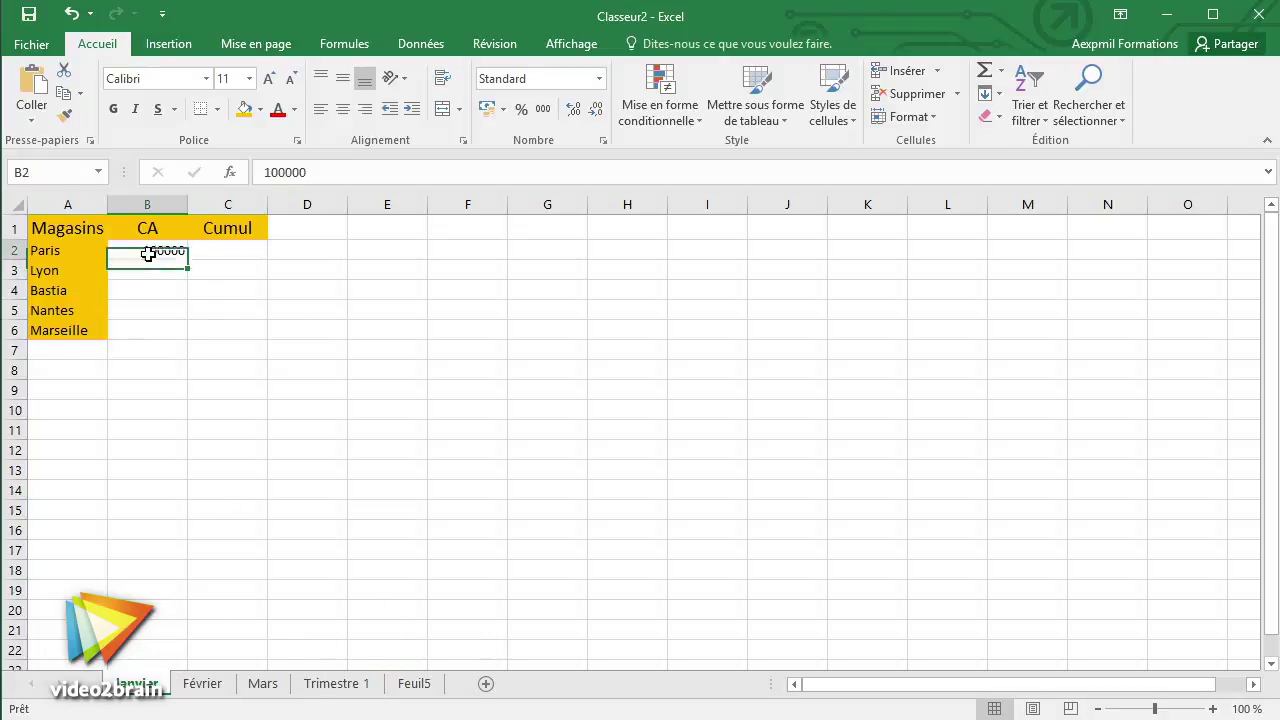
pyautogui.press('Delete')
pyautogui.press('Return')
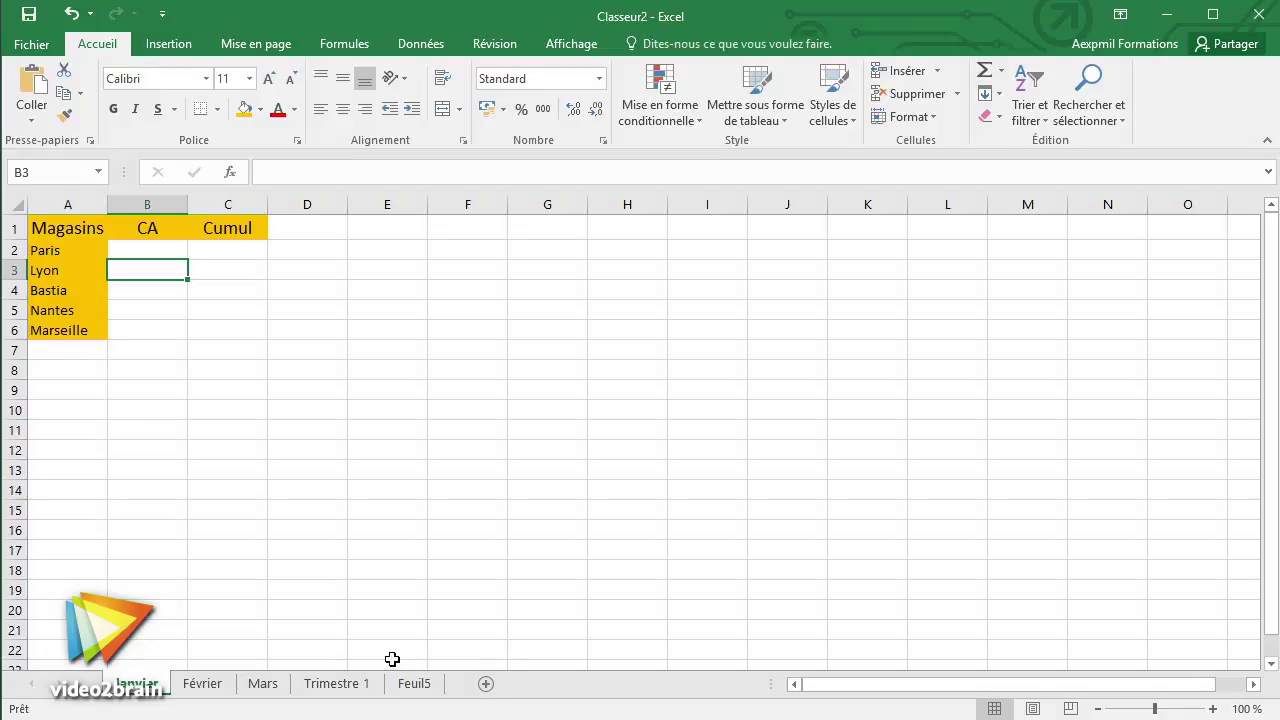
# - Apply thousands-separator format to B2:B6 on Janvier–Trimestre 1, then ungroup by showing Feuil5
pyautogui.keyDown('shift'); pyautogui.click(365, 688); pyautogui.keyUp('shift')
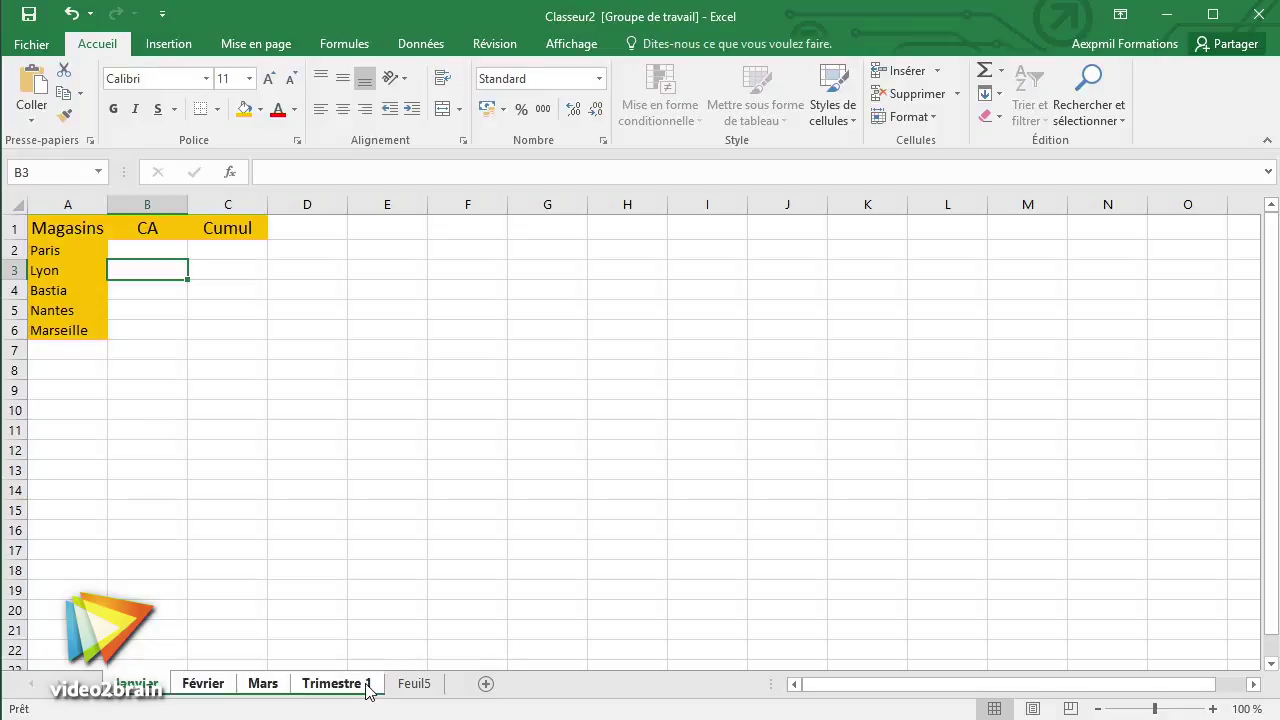
pyautogui.click(164, 252)
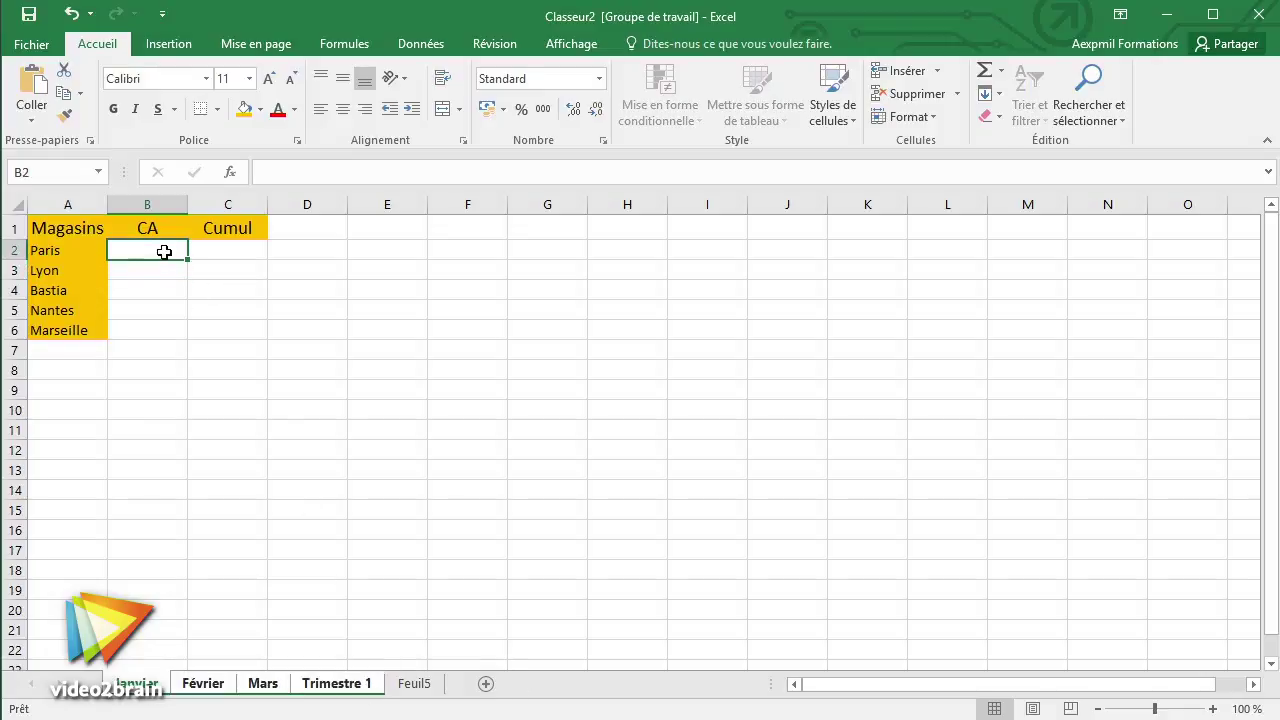
pyautogui.moveTo(164, 252); pyautogui.dragTo(161, 331)
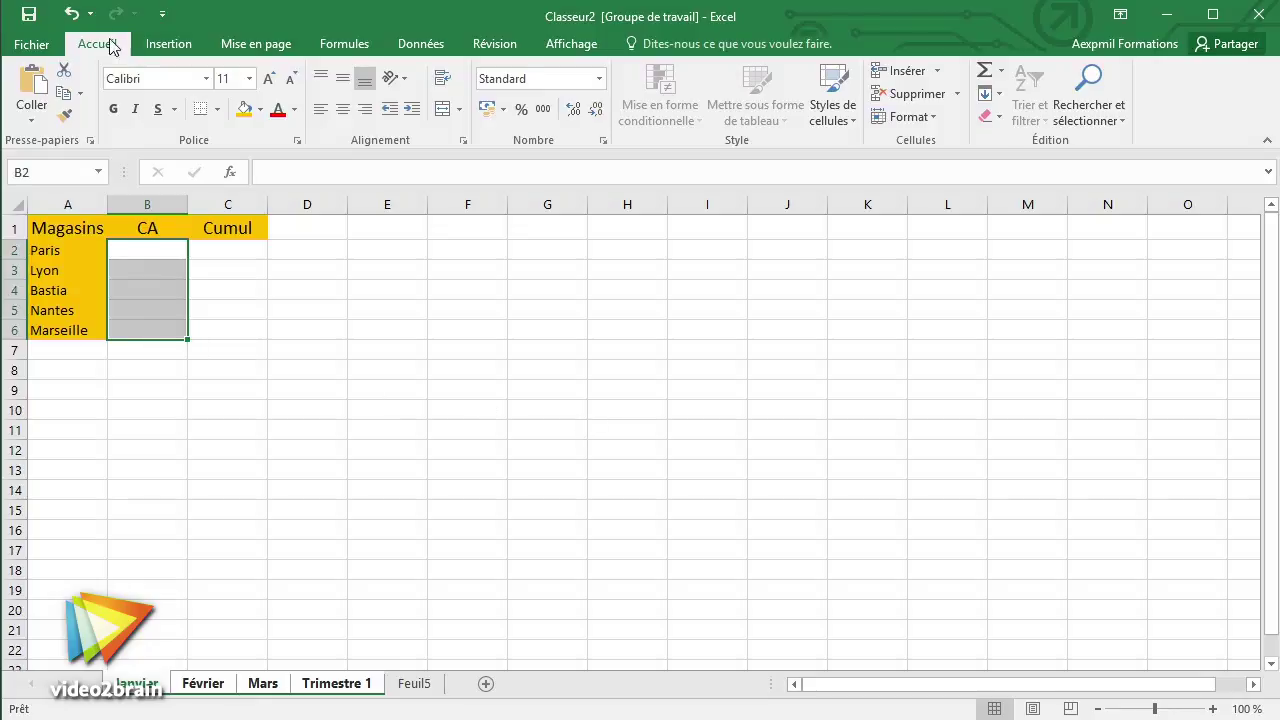
pyautogui.click(542, 113)
pyautogui.click(410, 685)
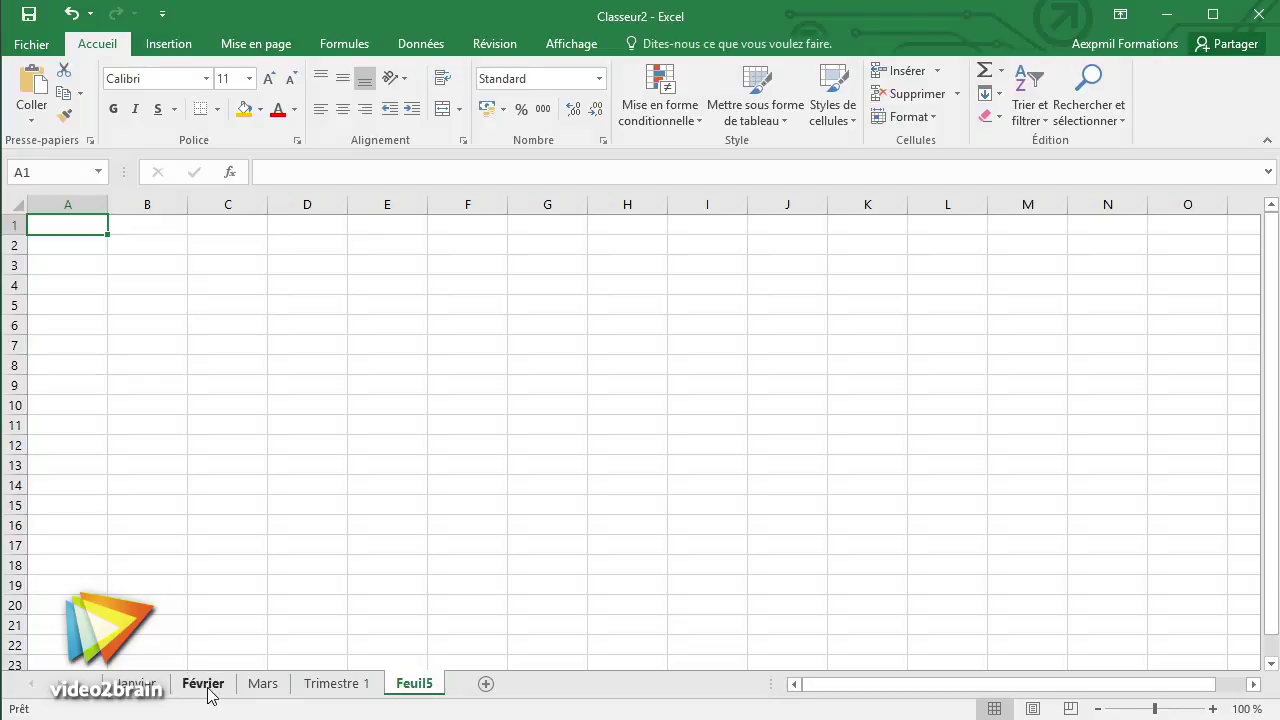
# - Enter Paris's CA in B2 as 110000 on Février and 100000 on Janvier
pyautogui.click(207, 688)
pyautogui.click(118, 250)
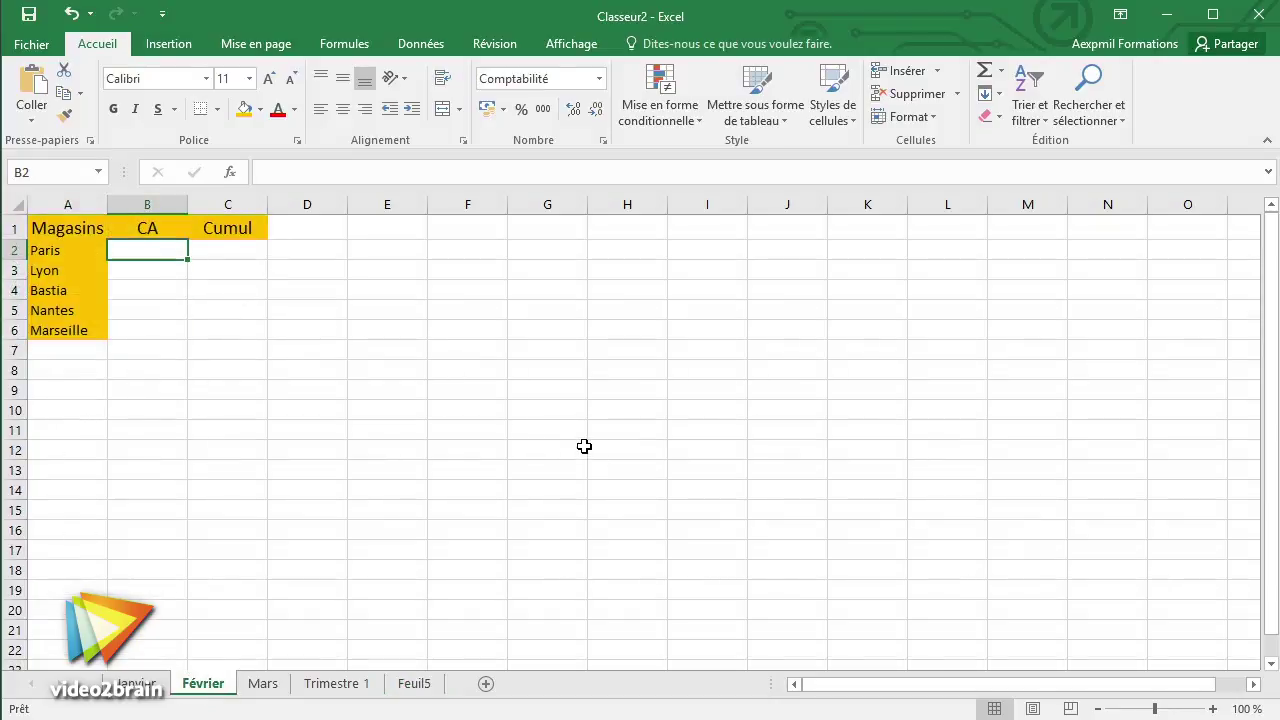
pyautogui.write('110000')
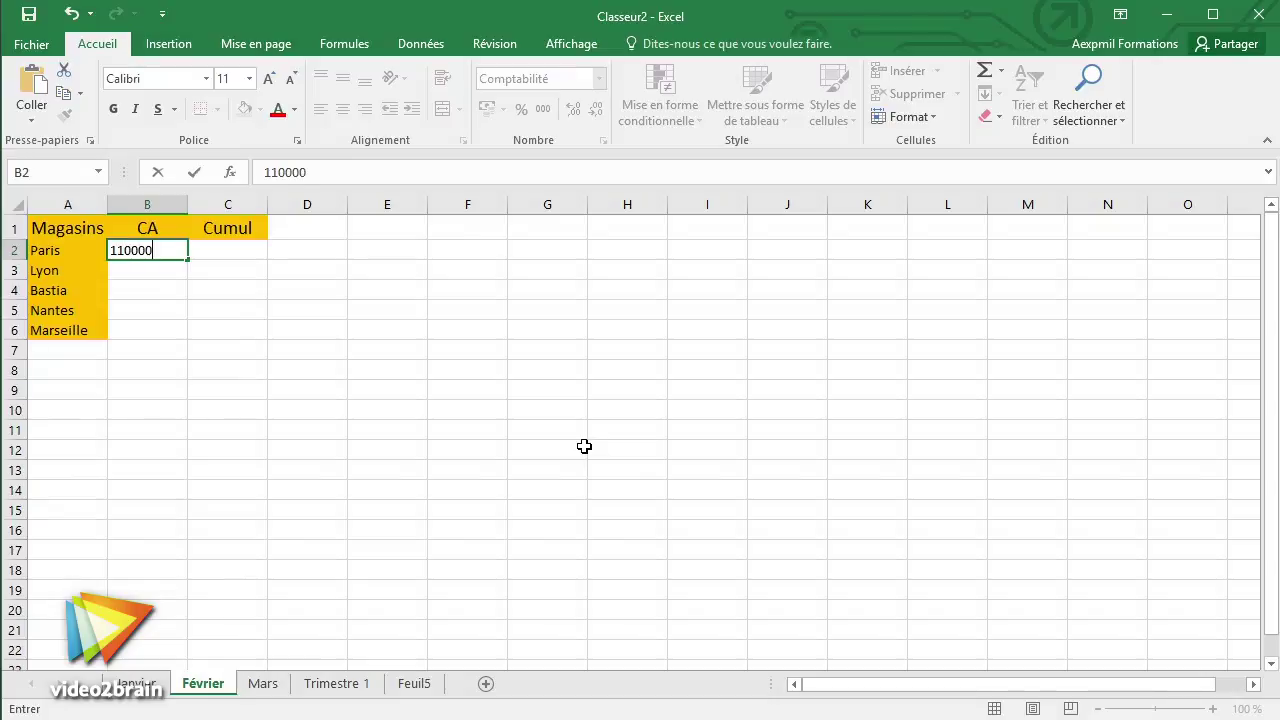
pyautogui.press('Return')
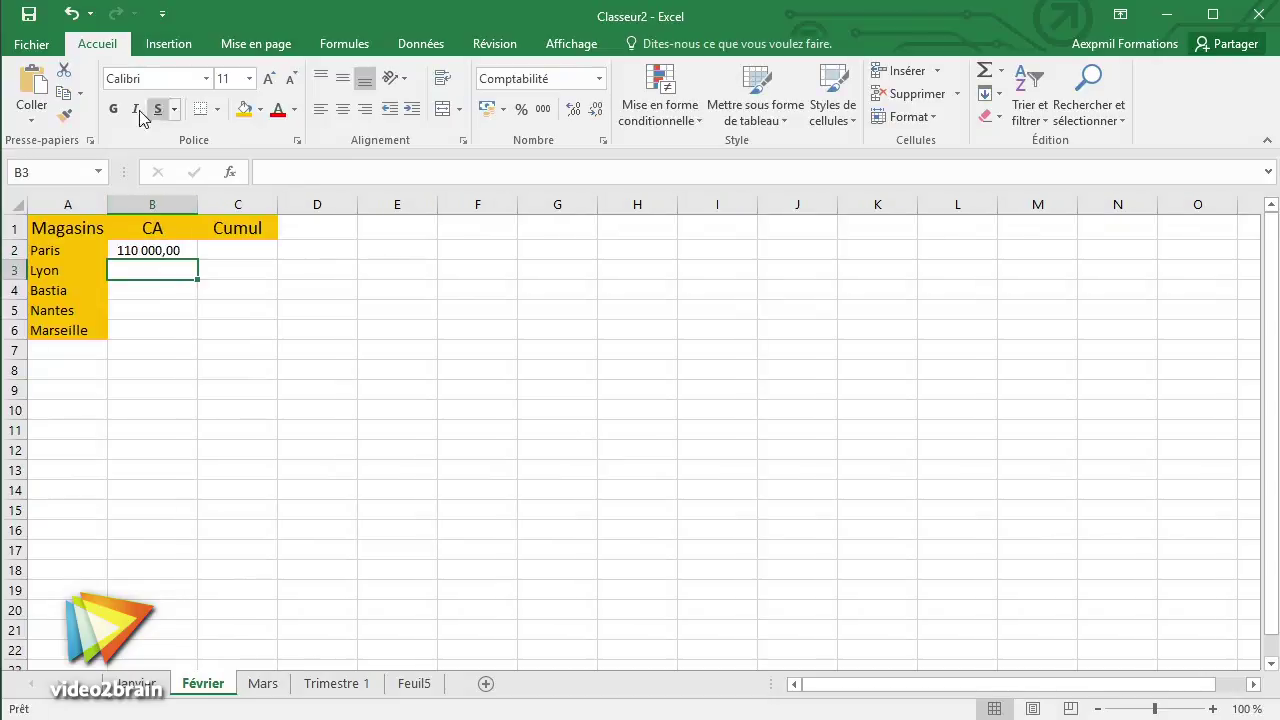
pyautogui.click(140, 686)
pyautogui.click(151, 248)
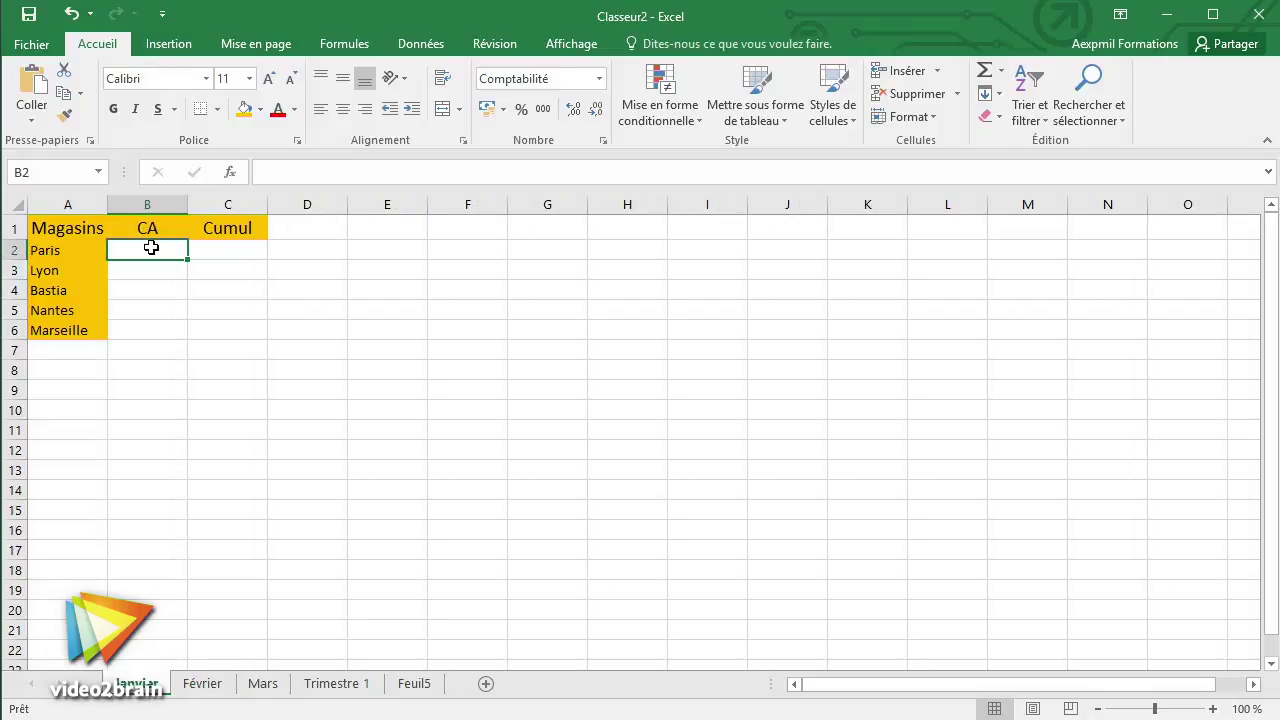
pyautogui.write('100000')
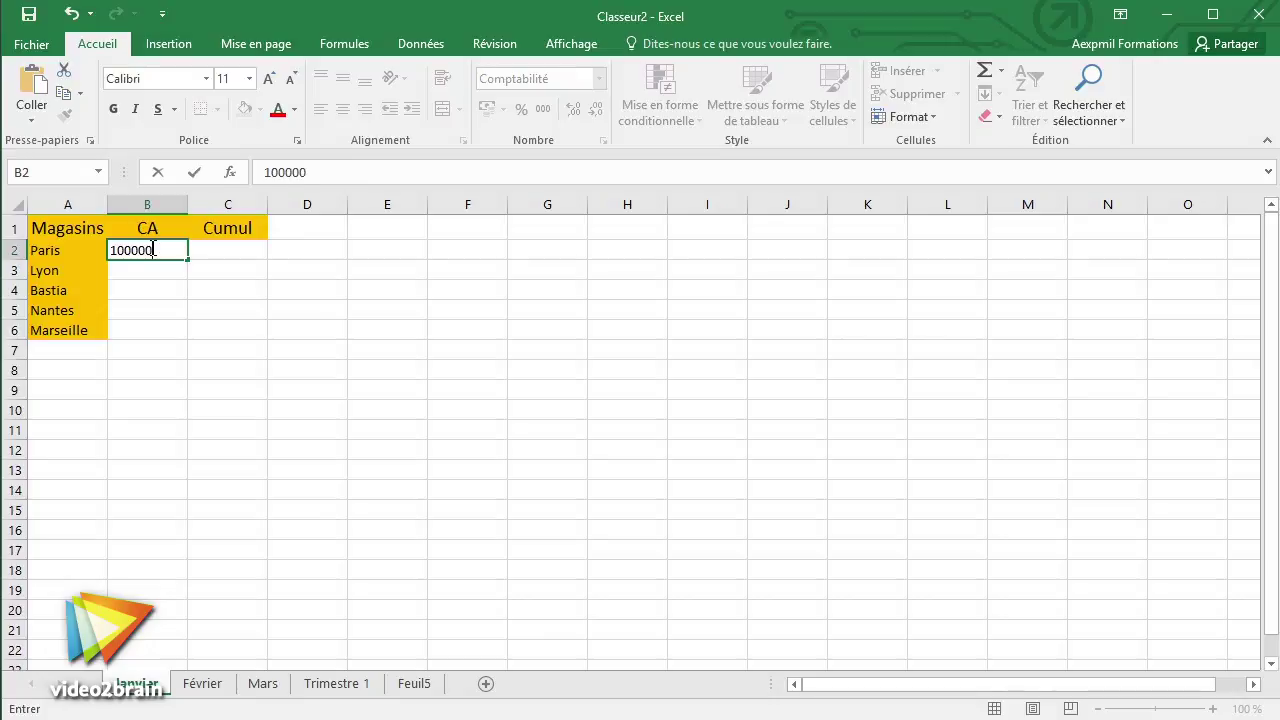
pyautogui.press('Return')
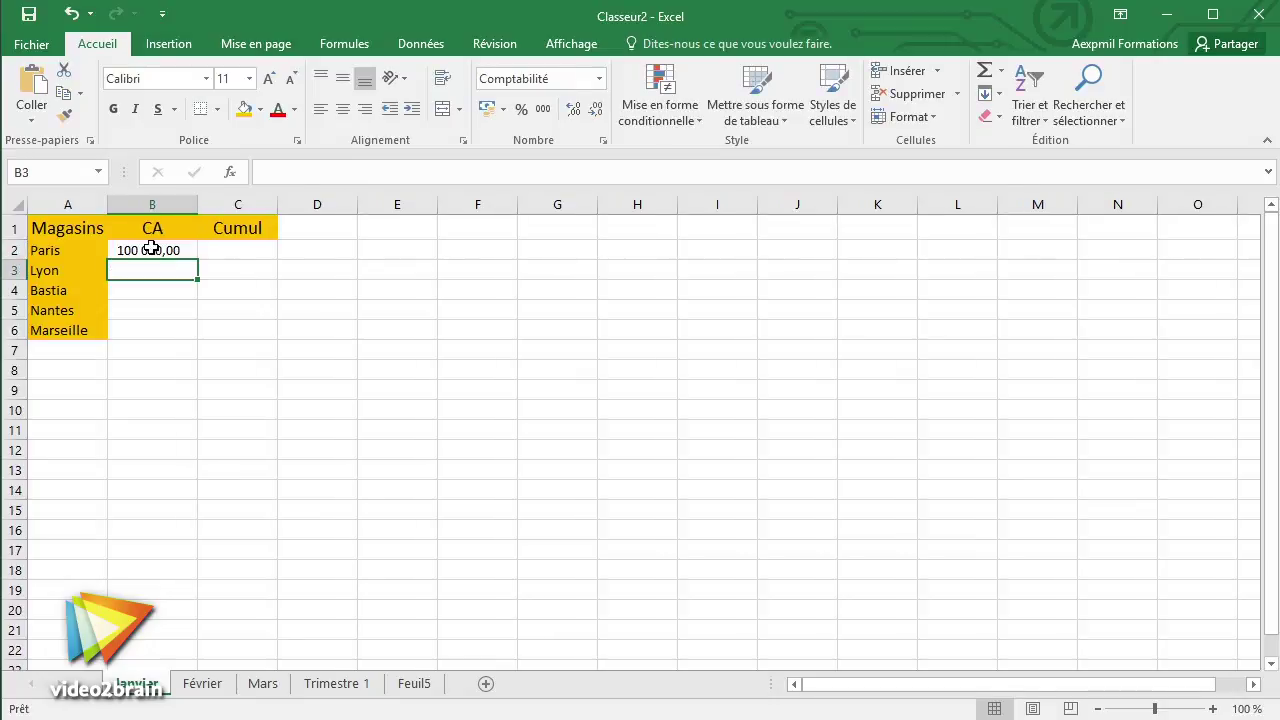
# - Step through the sheets to confirm the shared Comptabilité format, ending on Janvier
pyautogui.click(205, 686)
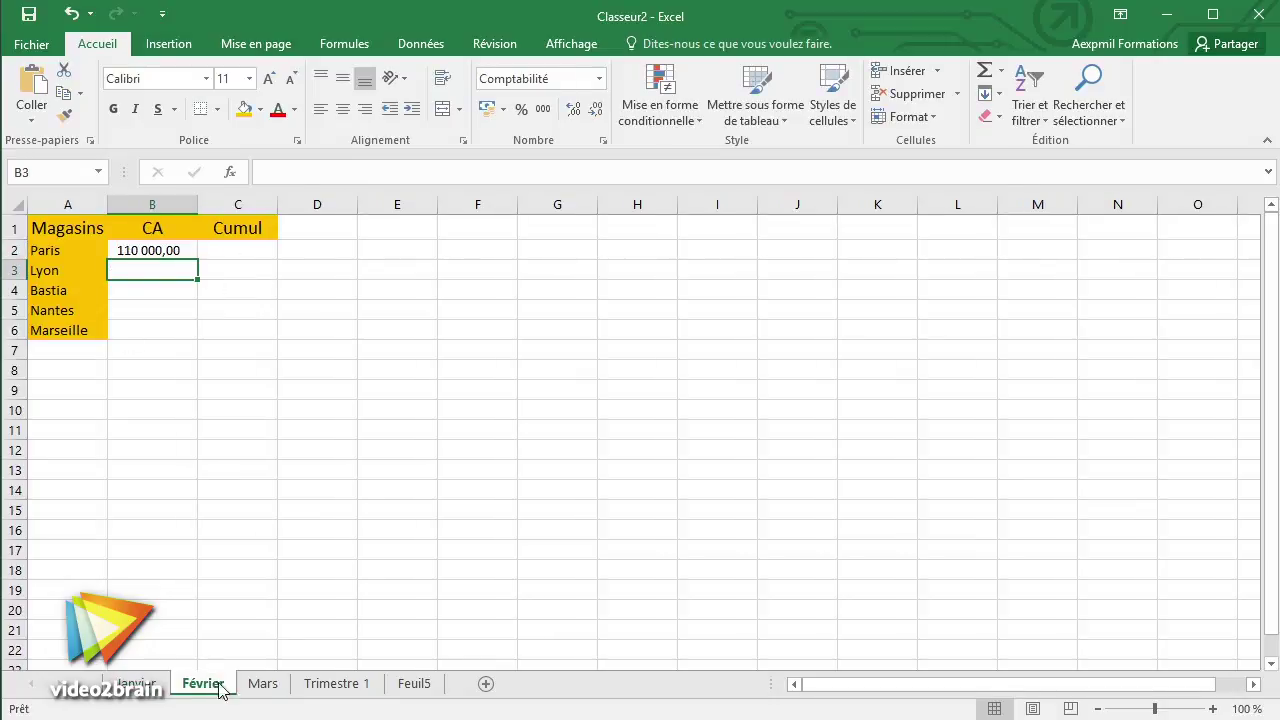
pyautogui.click(263, 684)
pyautogui.click(355, 688)
pyautogui.click(263, 684)
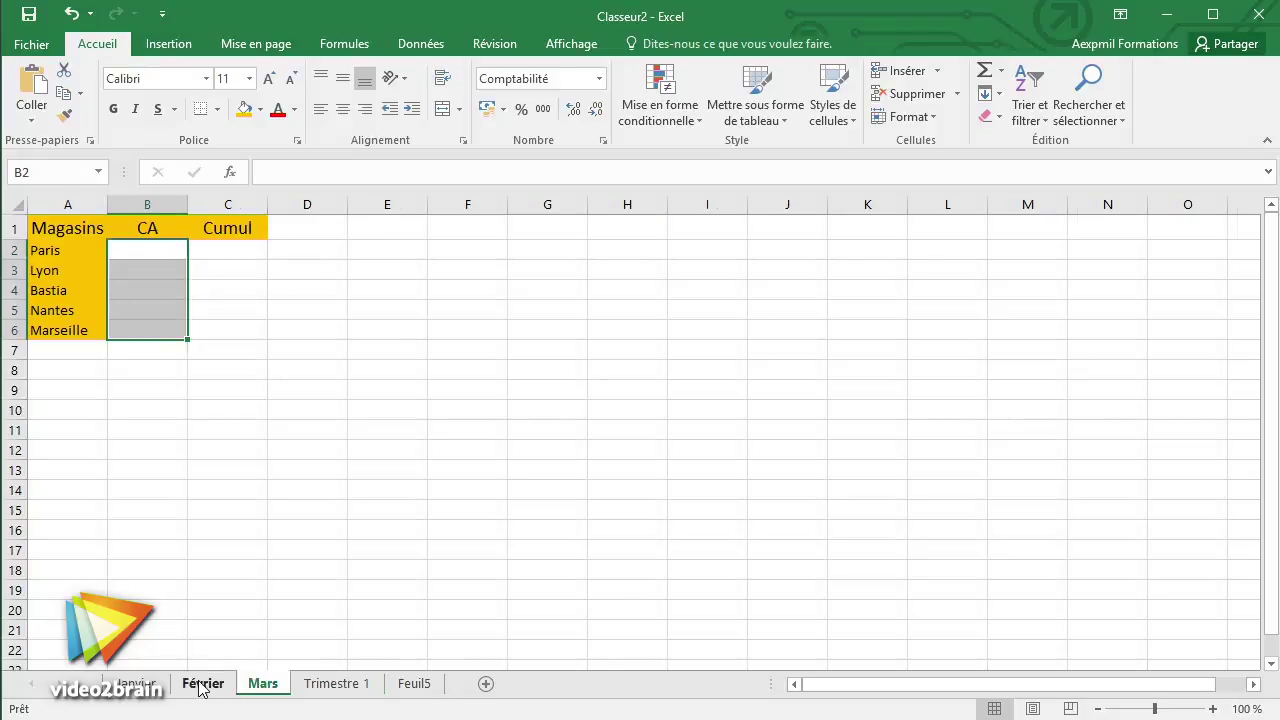
pyautogui.click(202, 684)
pyautogui.click(135, 684)
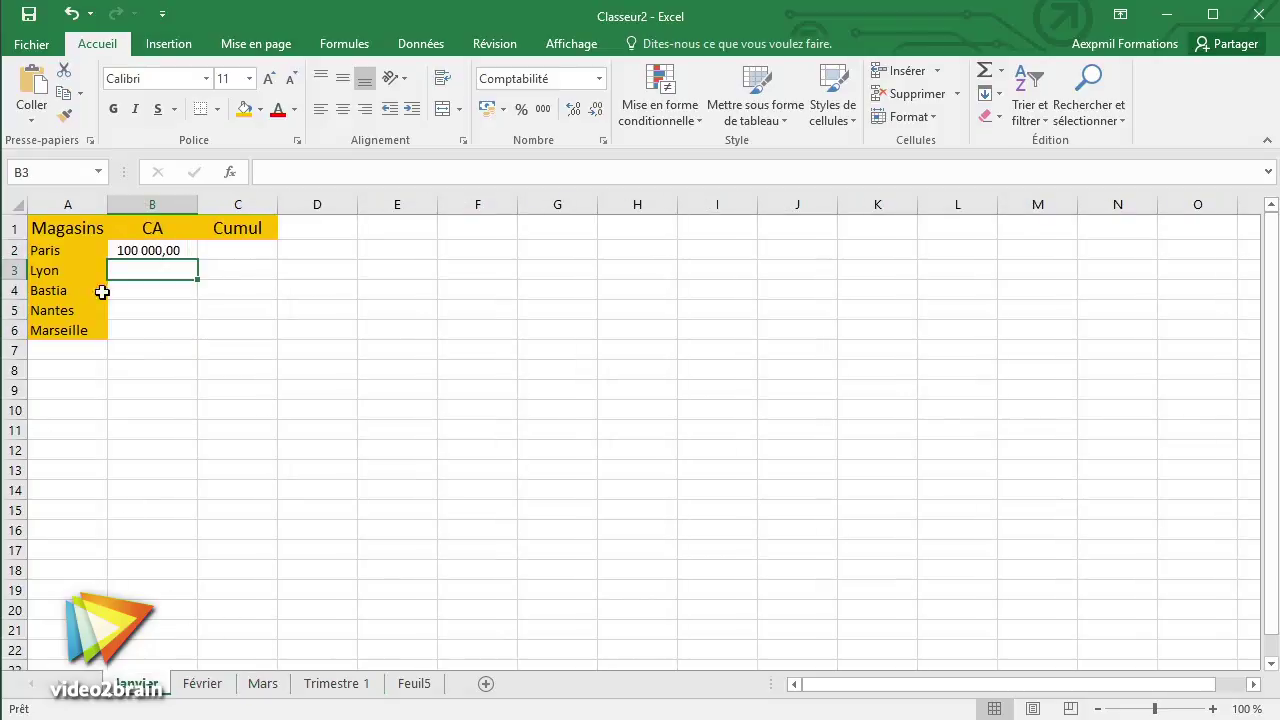